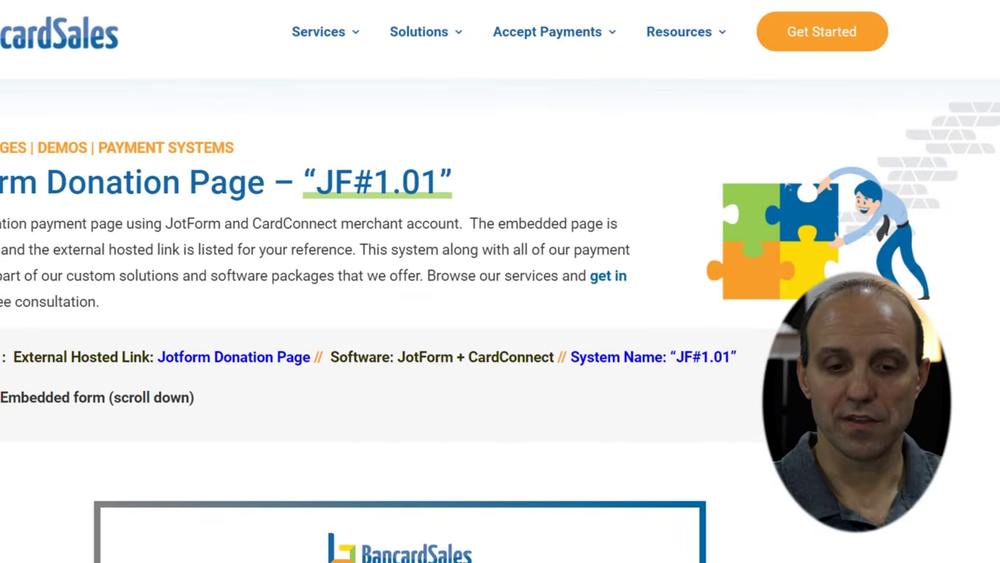
scroll(500, 312, "down", 3)
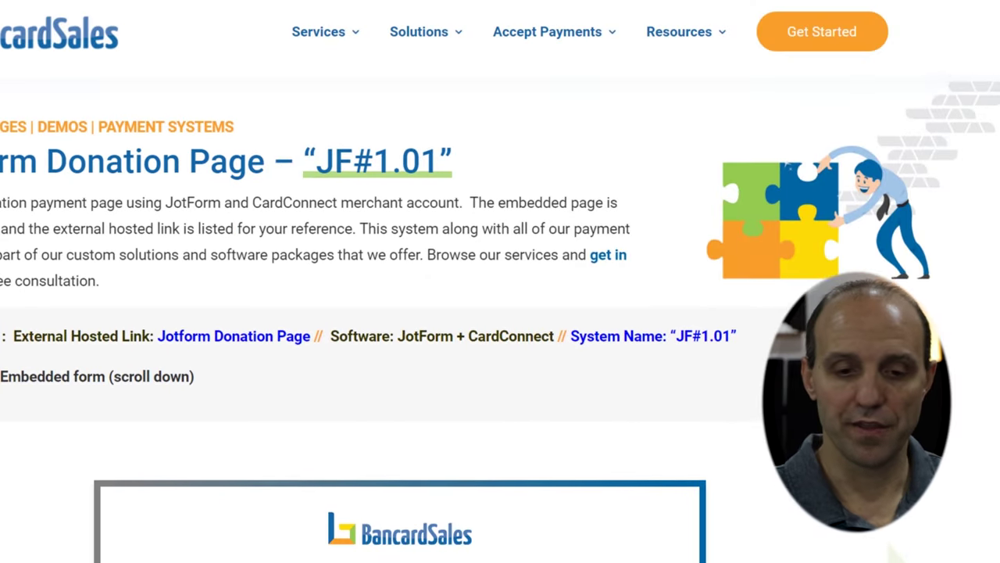
scroll(500, 312, "down", 3)
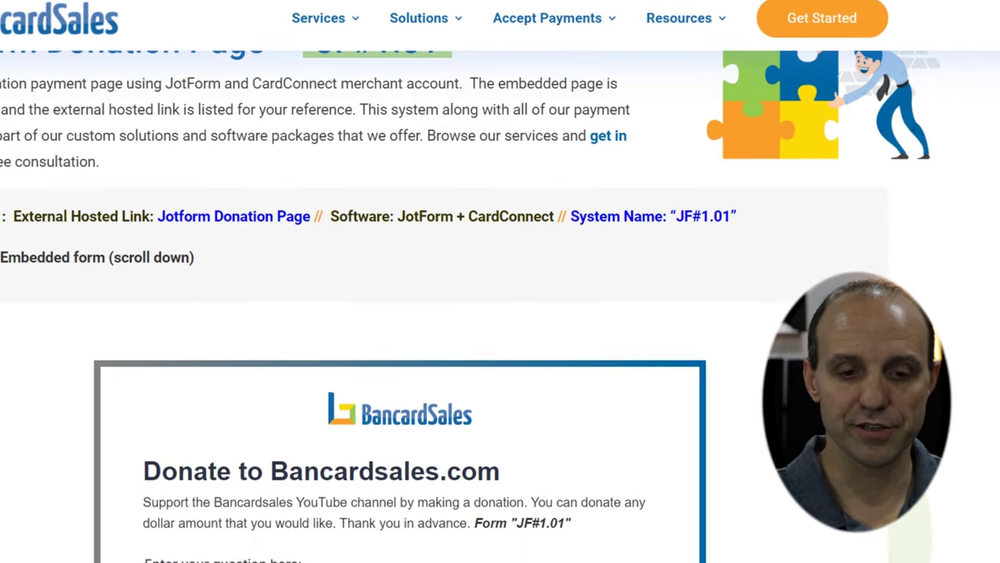
scroll(500, 313, "down", 2)
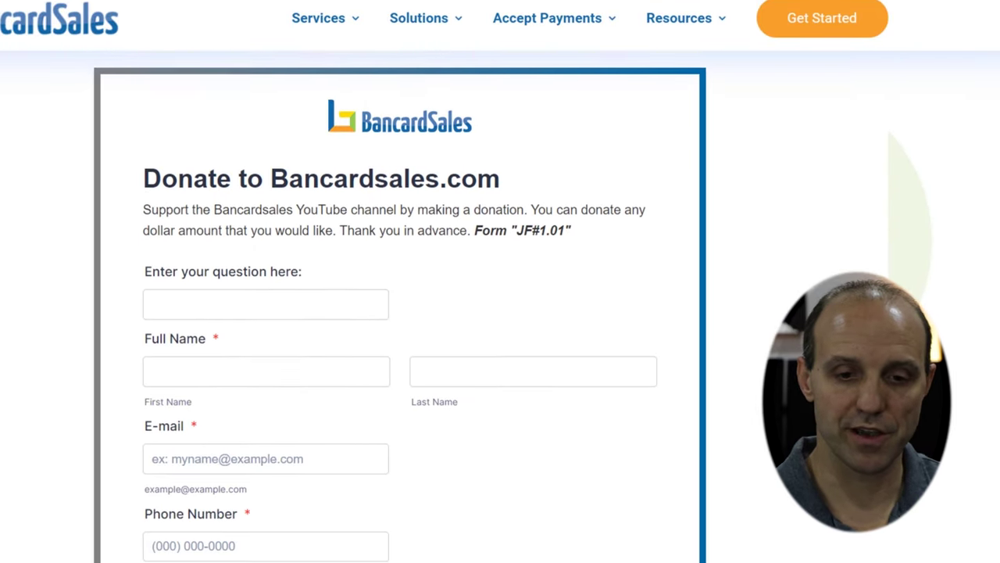
scroll(500, 313, "down", 2)
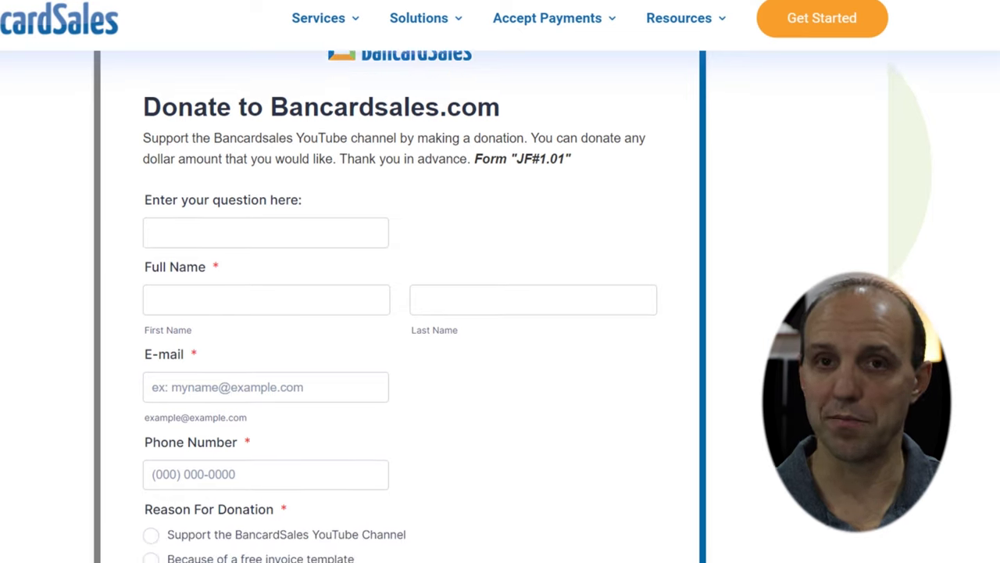
scroll(500, 313, "down", 1)
scroll(501, 313, "down", 2)
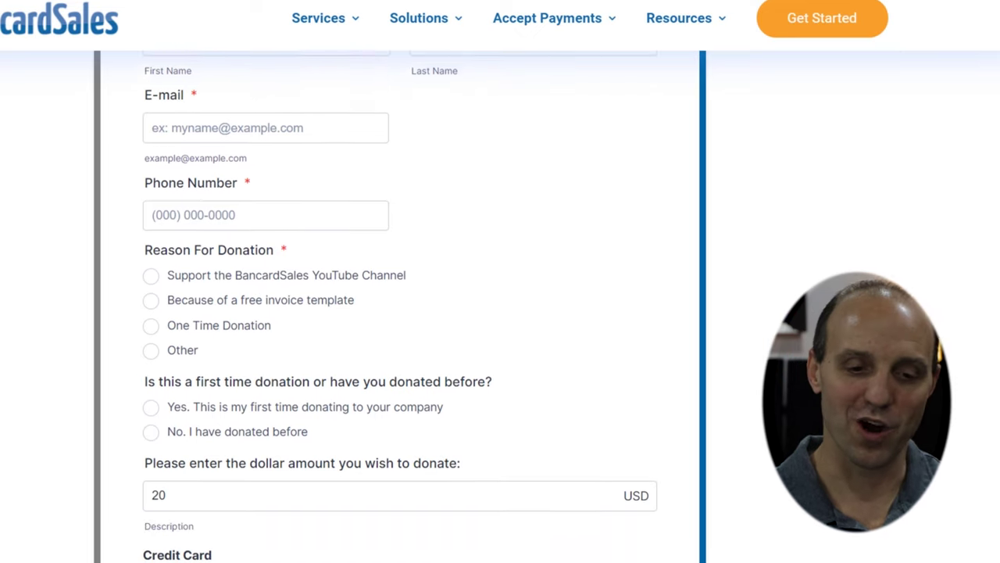
scroll(500, 312, "down", 3)
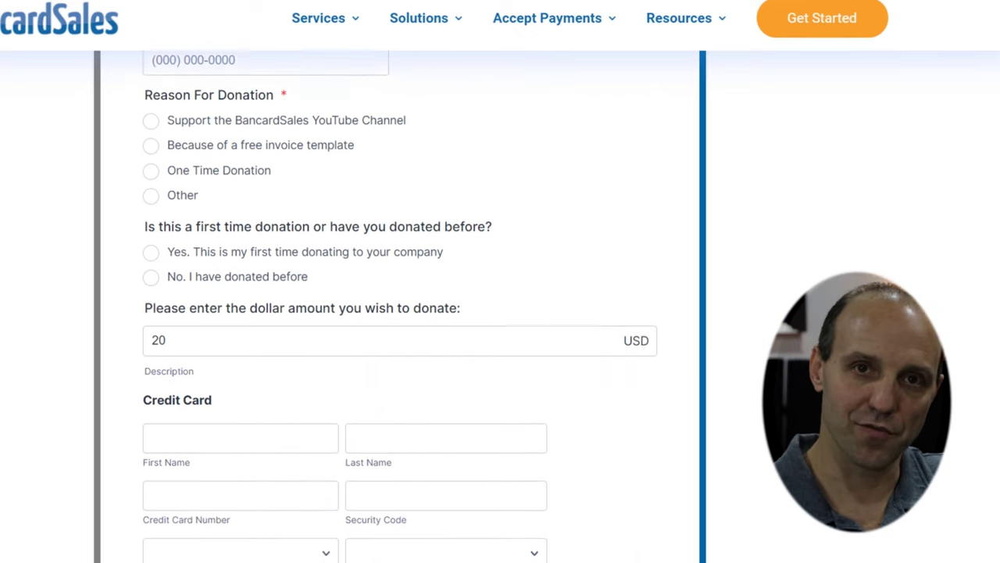
scroll(500, 313, "down", 5)
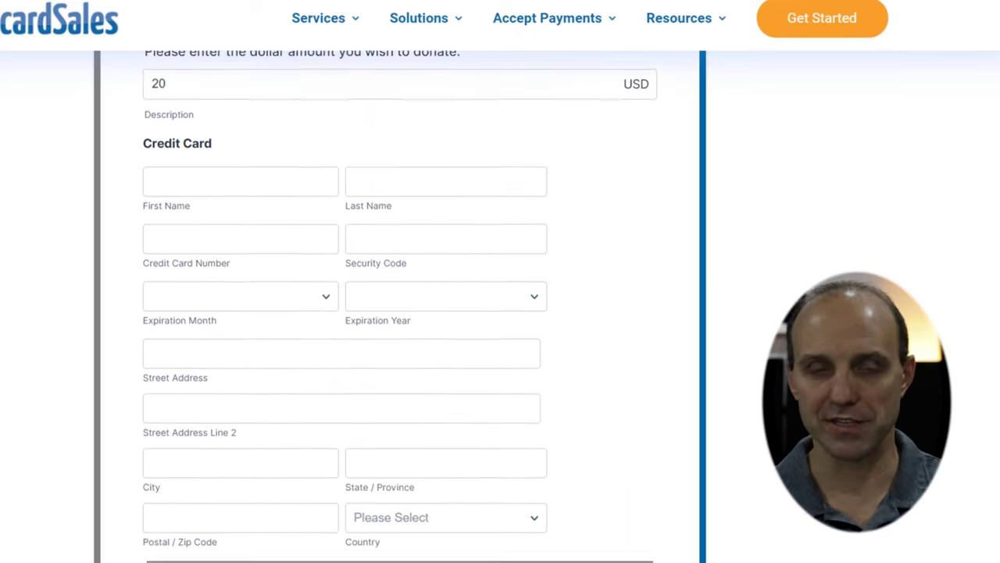
scroll(500, 313, "down", 4)
scroll(500, 312, "down", 3)
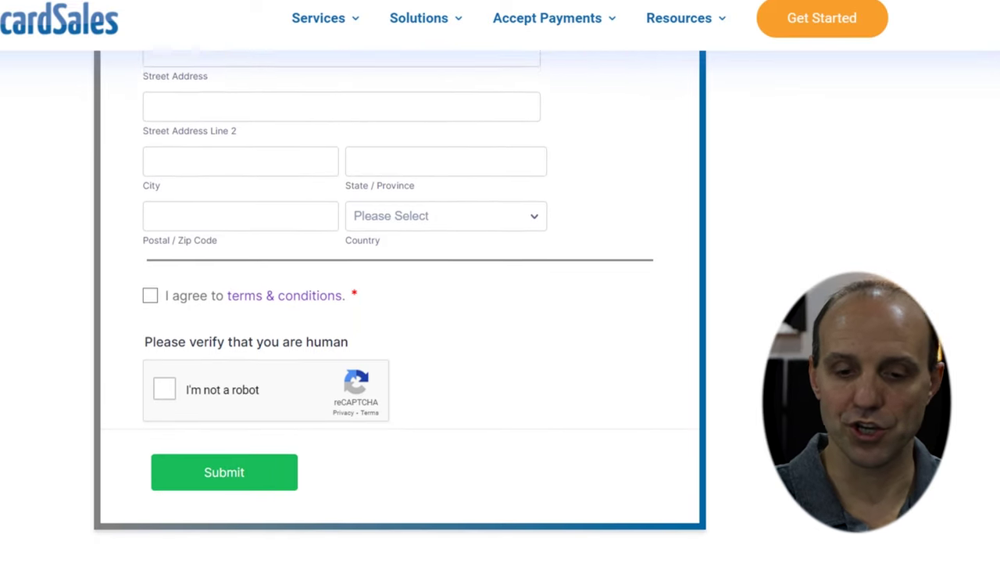
scroll(501, 313, "down", 2)
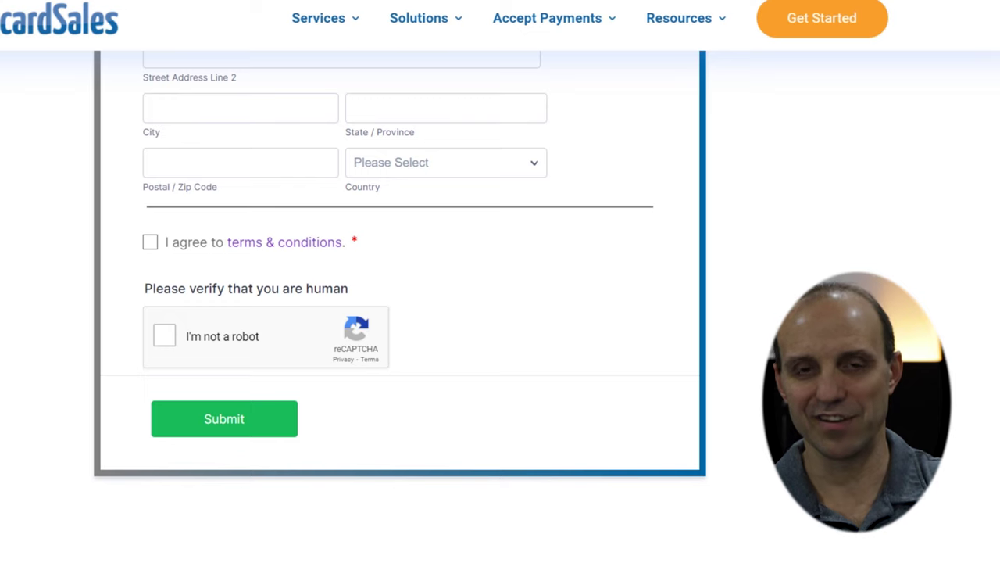
scroll(400, 312, "up", 4)
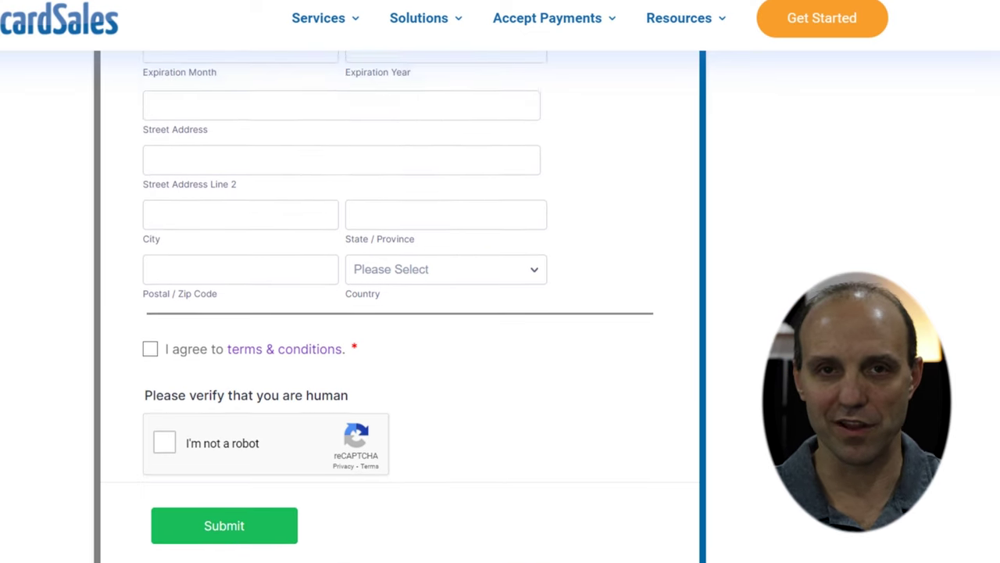
scroll(500, 313, "up", 10)
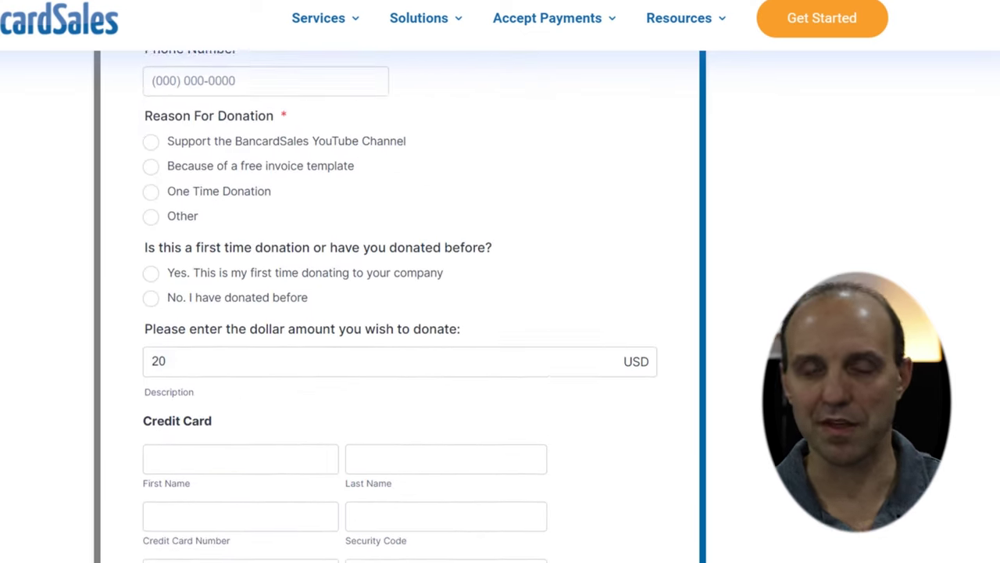
scroll(500, 312, "up", 4)
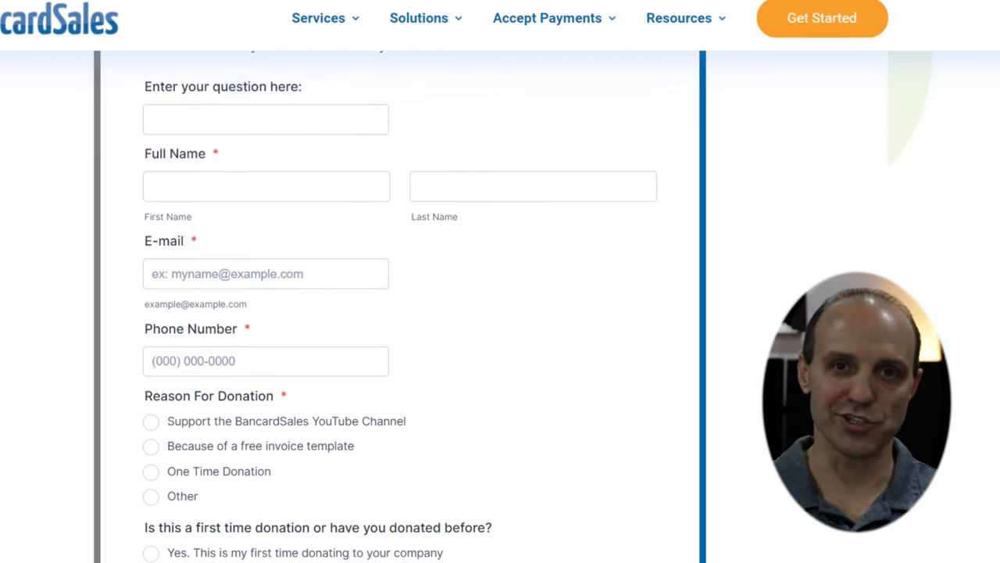
scroll(500, 313, "up", 3)
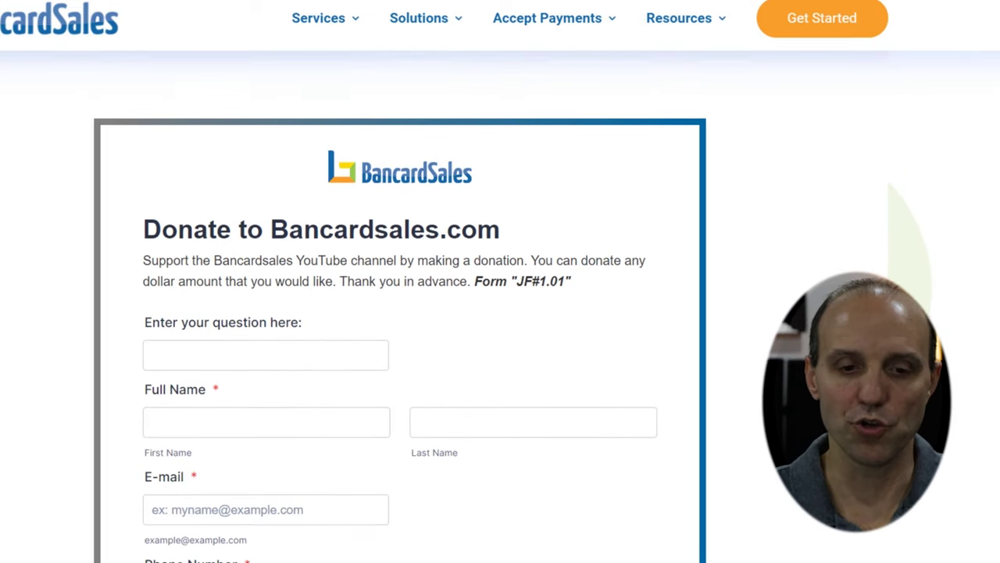
scroll(500, 312, "up", 4)
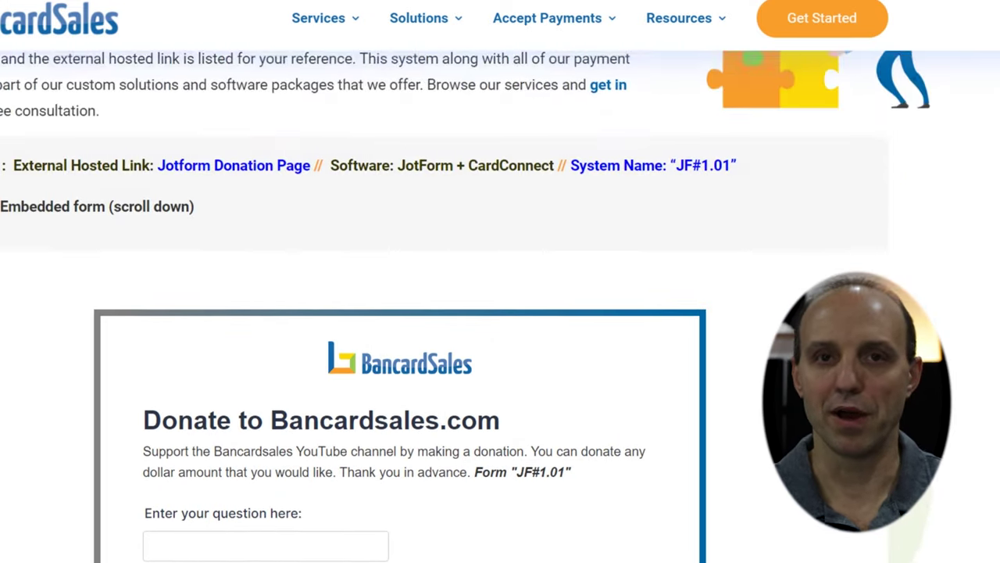
scroll(501, 312, "up", 1)
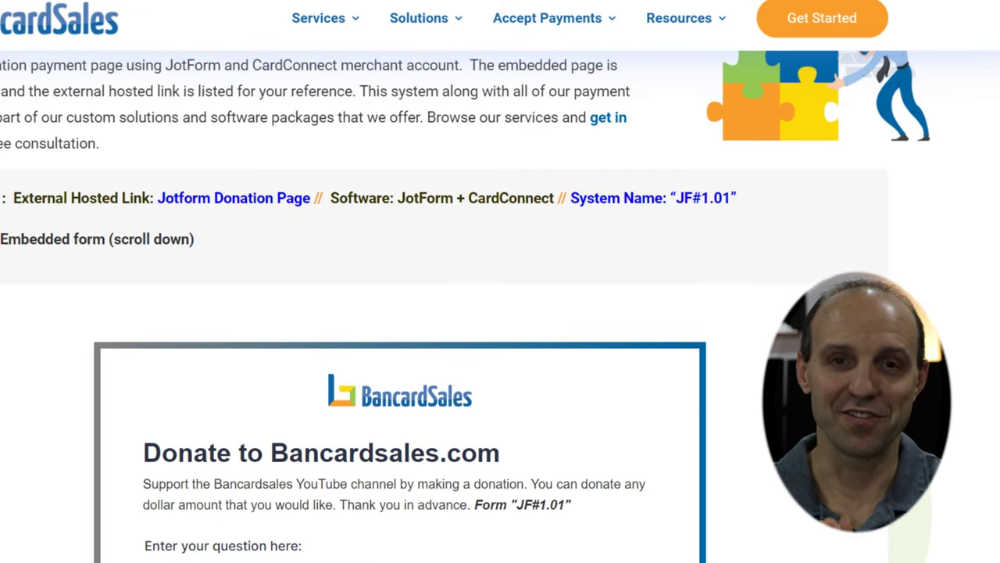
scroll(500, 312, "down", 2)
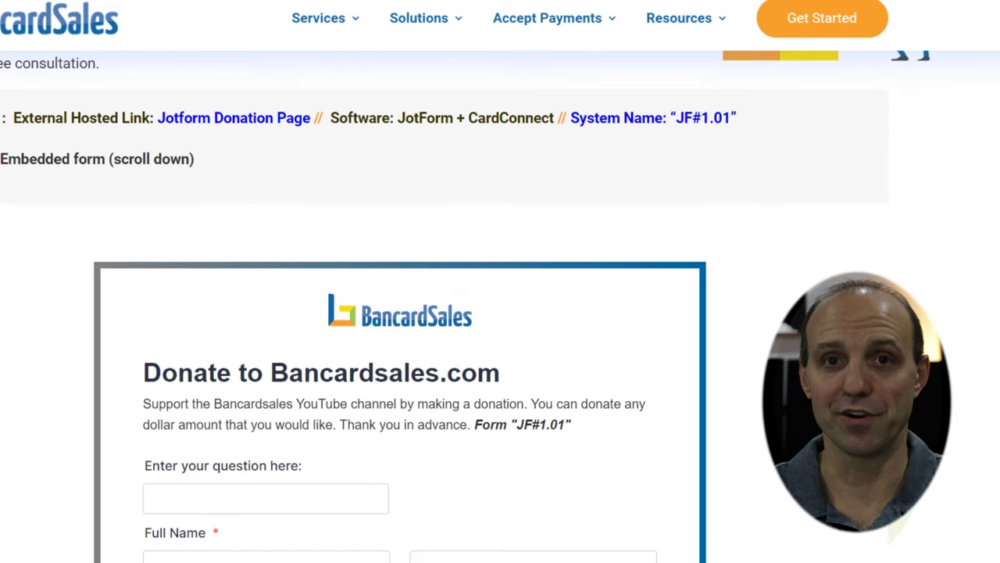
scroll(500, 313, "down", 3)
scroll(500, 312, "down", 1)
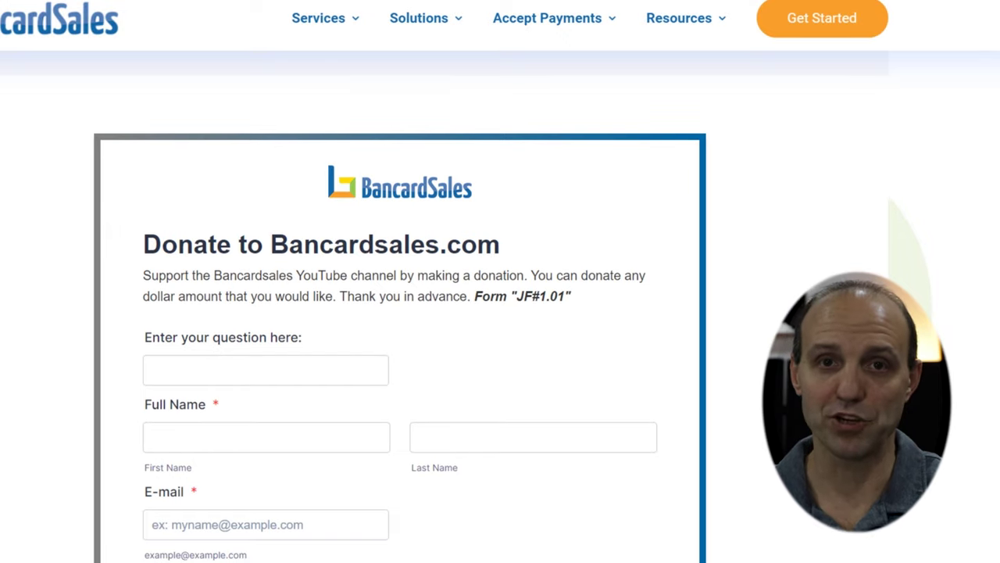
scroll(500, 312, "down", 1)
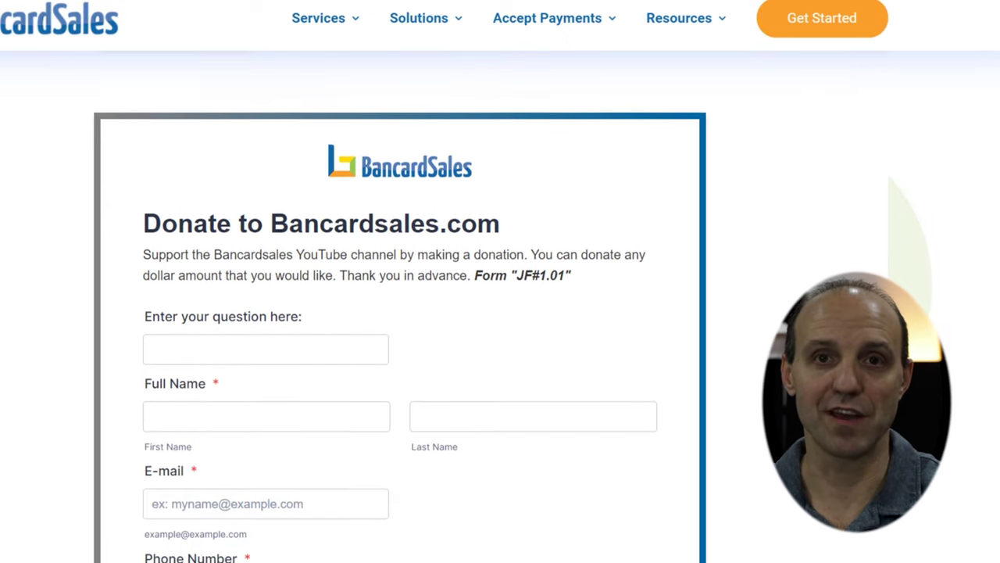
scroll(500, 313, "down", 2)
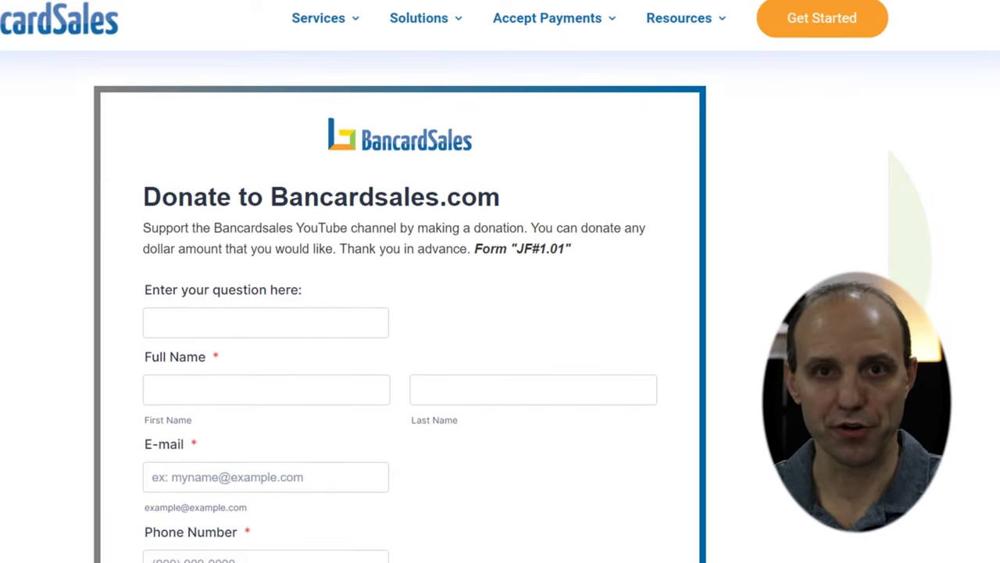
scroll(500, 312, "down", 1)
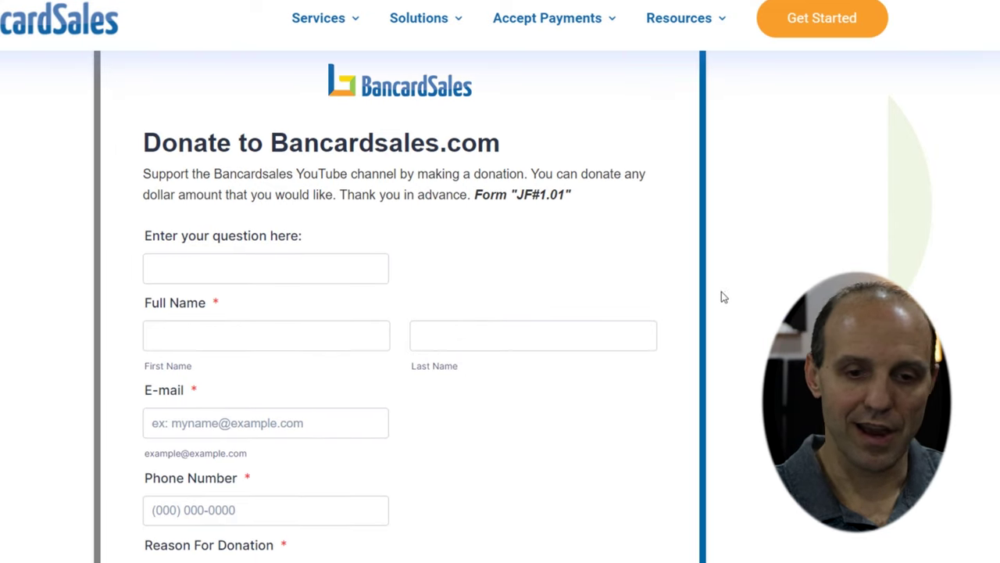
Step: On the live form, choose 'Support the BancardSales YouTube Channel' as the donation reason
left_click(309, 342)
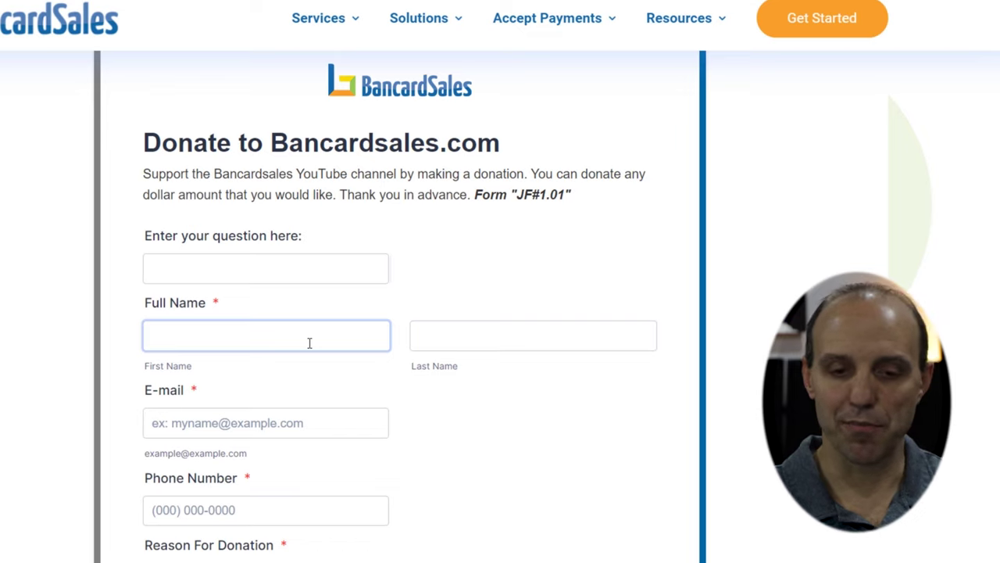
left_click(275, 274)
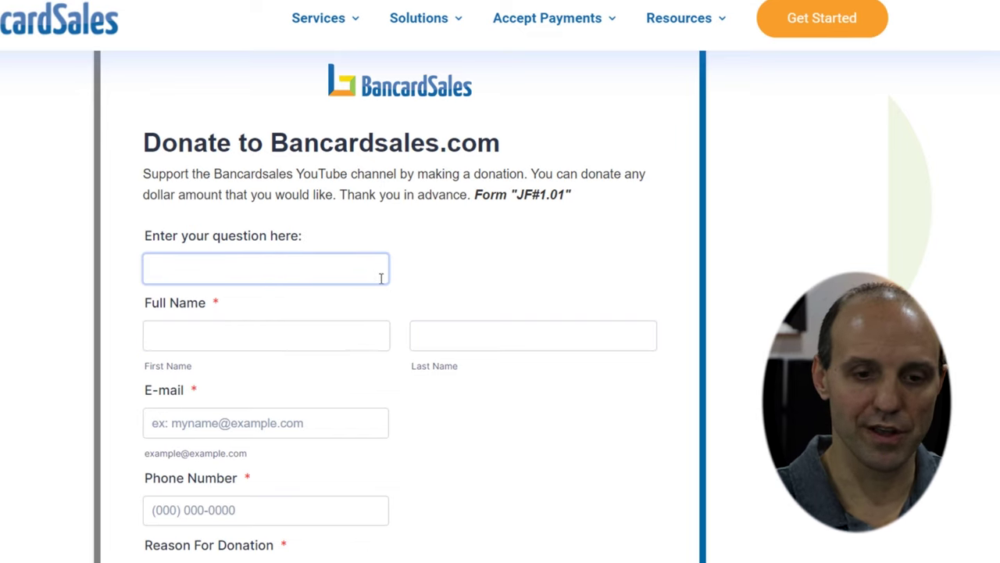
scroll(409, 299, "down", 1)
scroll(473, 335, "down", 1)
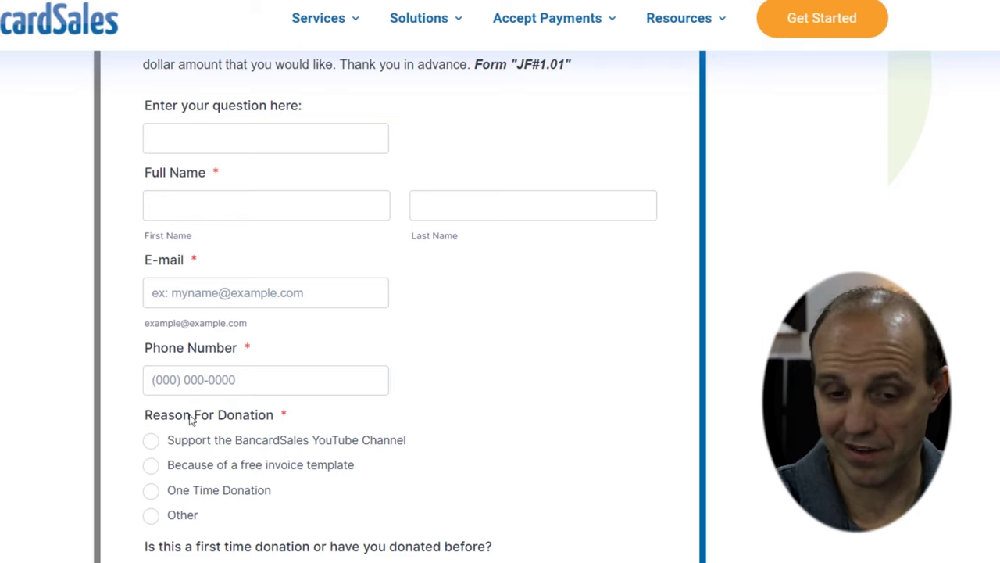
scroll(261, 442, "down", 3)
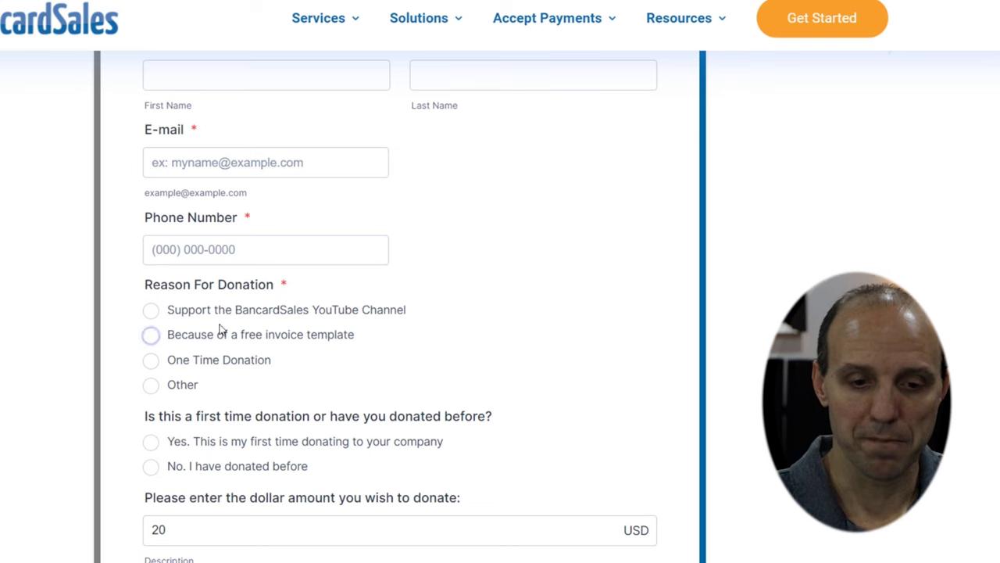
left_click(207, 316)
Step: Answer 'Yes. This is my first time donating' to the first-donation question
scroll(209, 322, "down", 1)
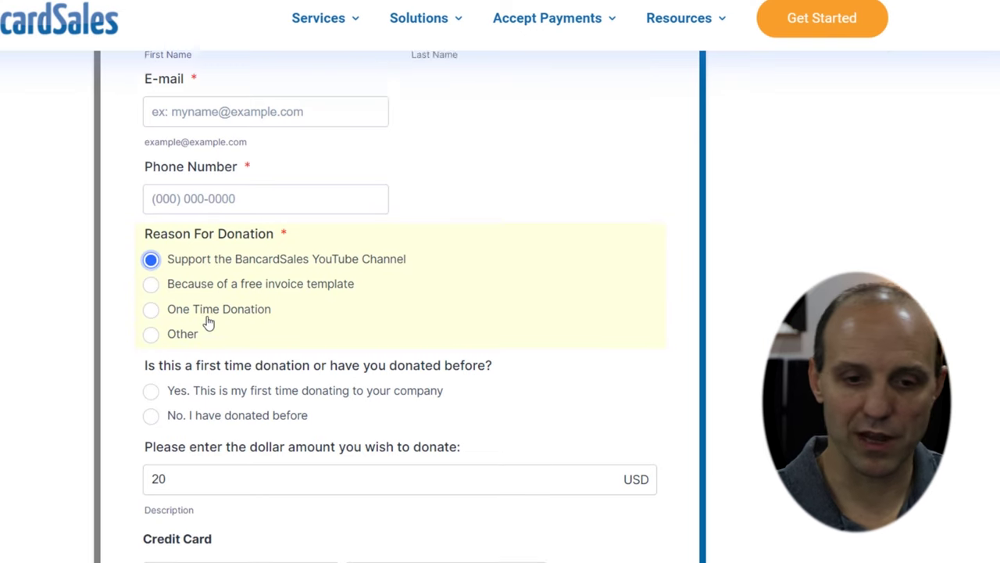
scroll(208, 322, "down", 2)
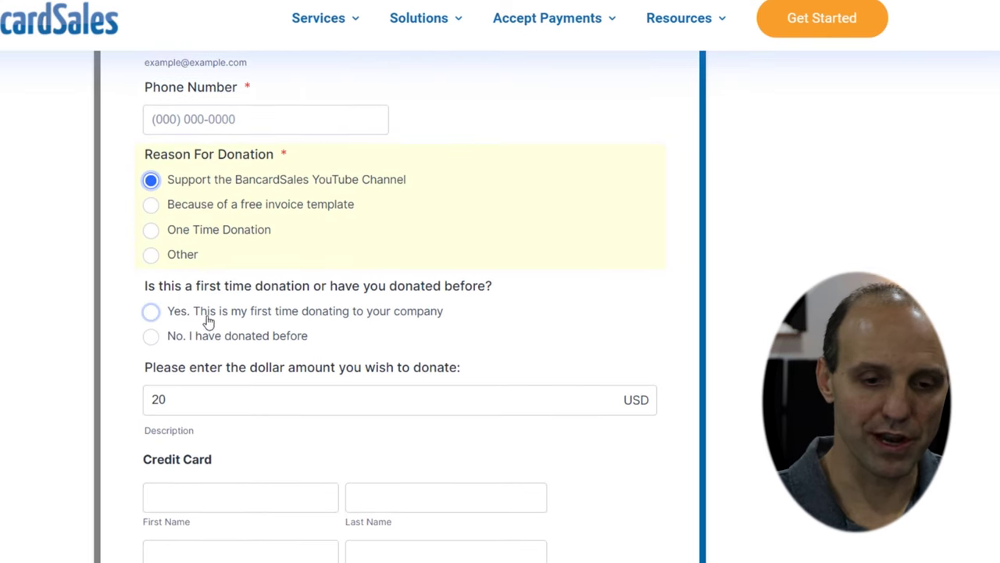
left_click(194, 320)
left_click(181, 336)
left_click(179, 314)
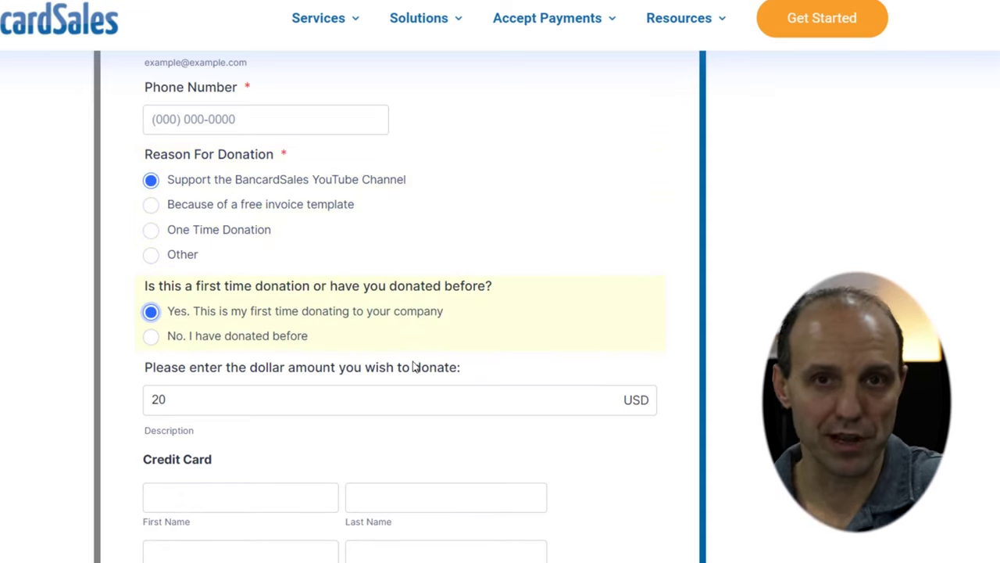
Step: Work in the donation amount field to enter 20 USD
scroll(414, 367, "down", 1)
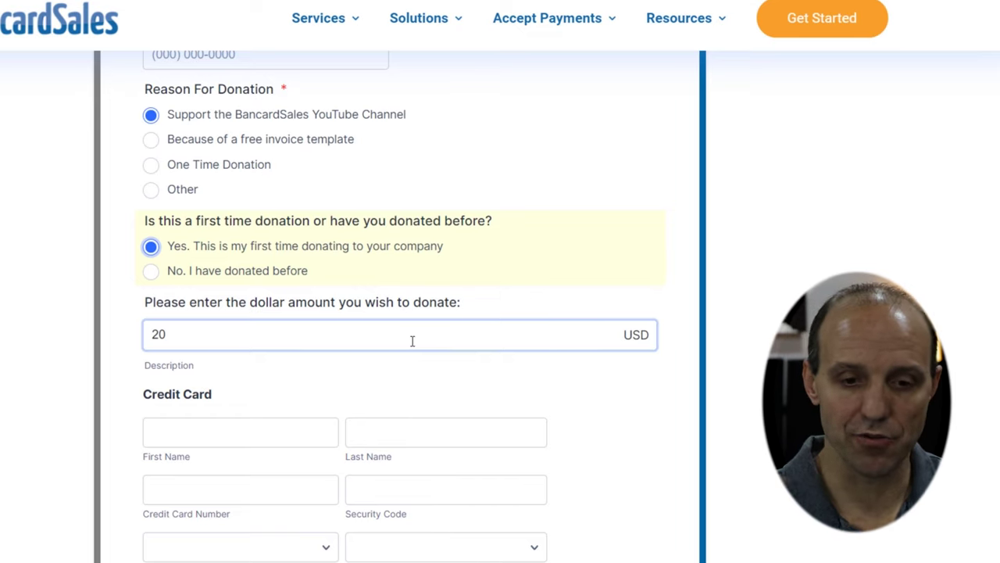
left_click(412, 341)
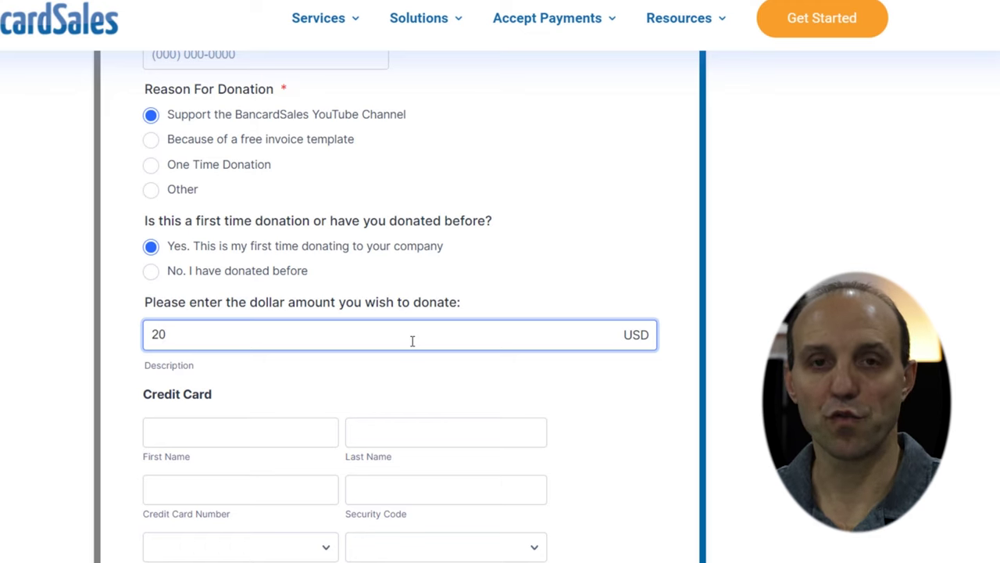
double_click(174, 369)
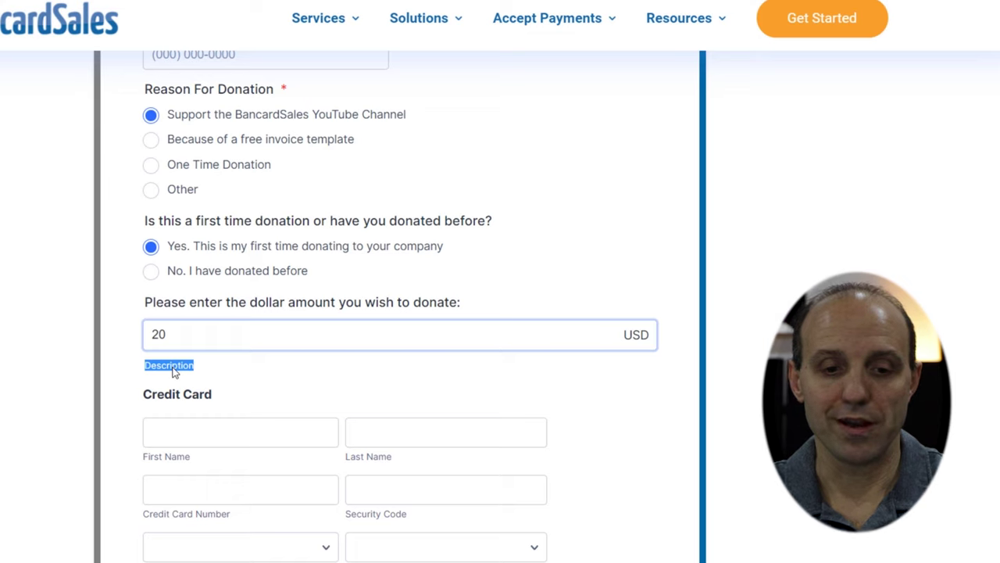
left_click(174, 371)
left_click(252, 374)
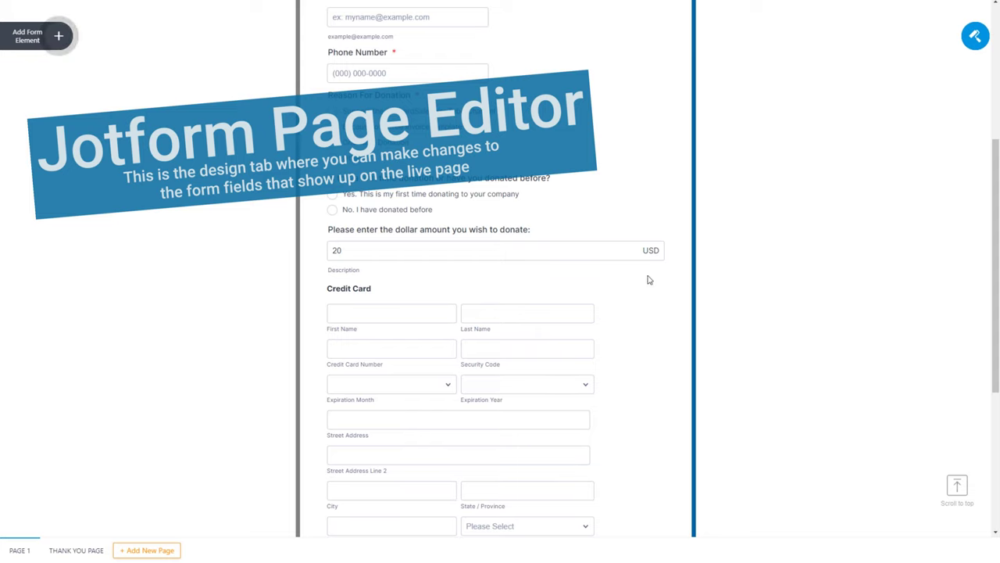
Step: Open the CardConnect Integration settings for the form's credit card payment field
left_click(431, 305)
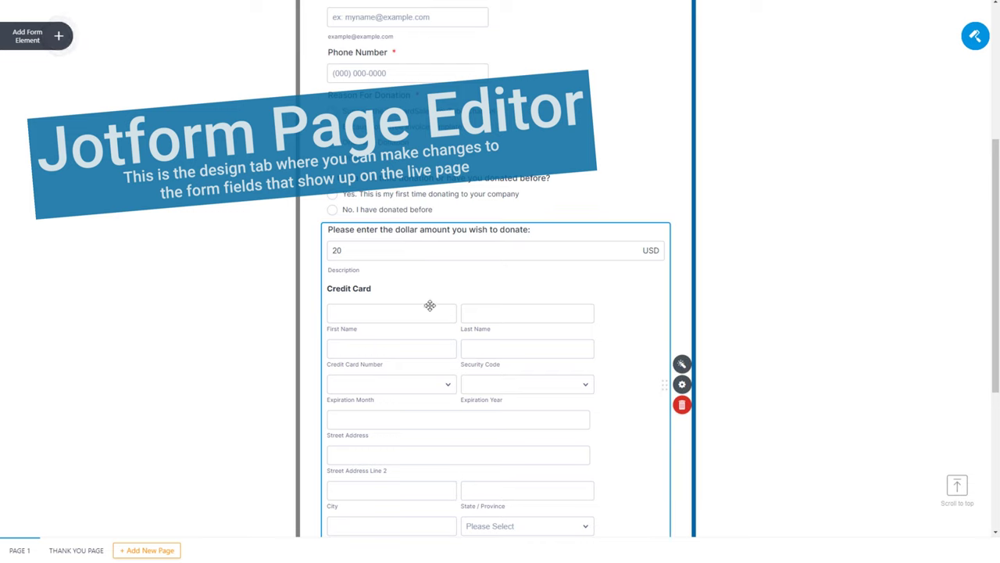
left_click(682, 366)
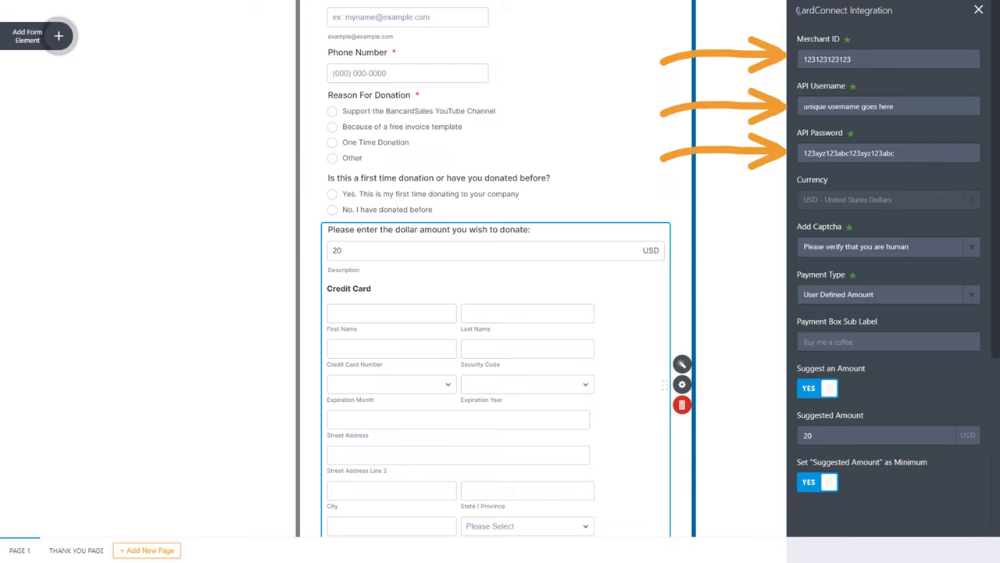
left_click_drag(797, 10, 901, 16)
left_click(900, 32)
left_click_drag(808, 65, 804, 62)
left_click_drag(898, 107, 789, 117)
left_click(895, 153)
left_click_drag(895, 153, 743, 156)
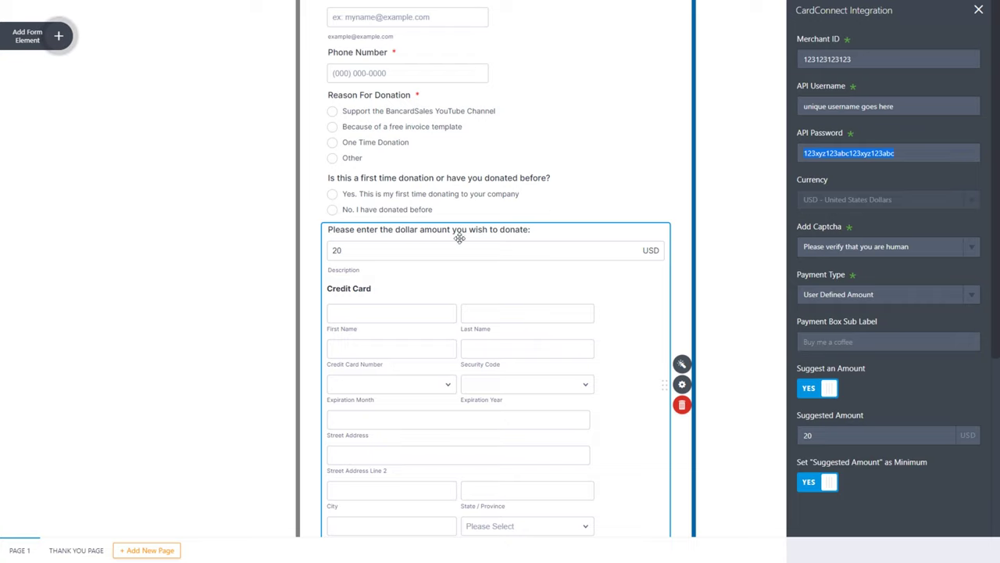
left_click(923, 159)
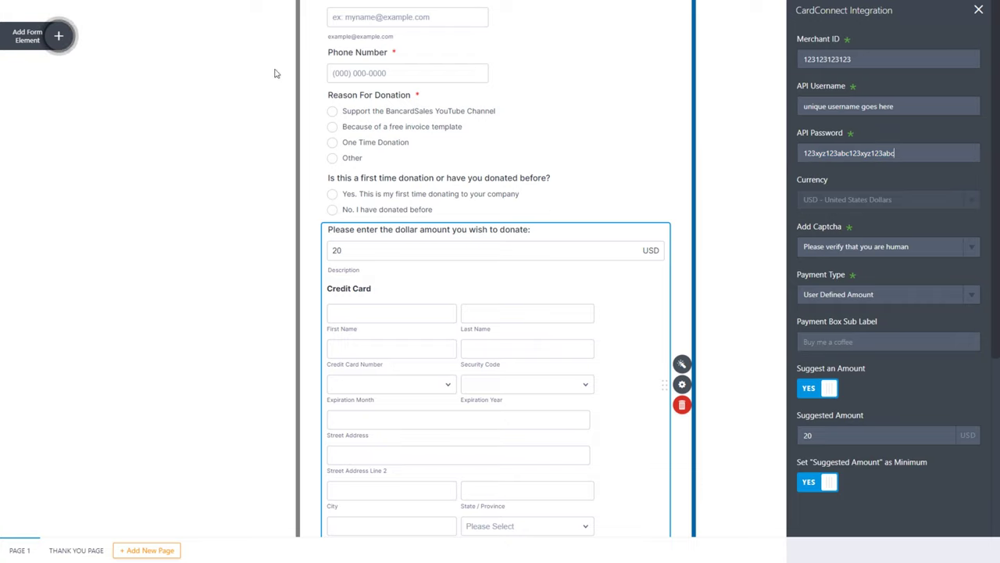
Step: Filter the payment elements by 'card' and choose CardConnect's Payment settings
left_click(51, 39)
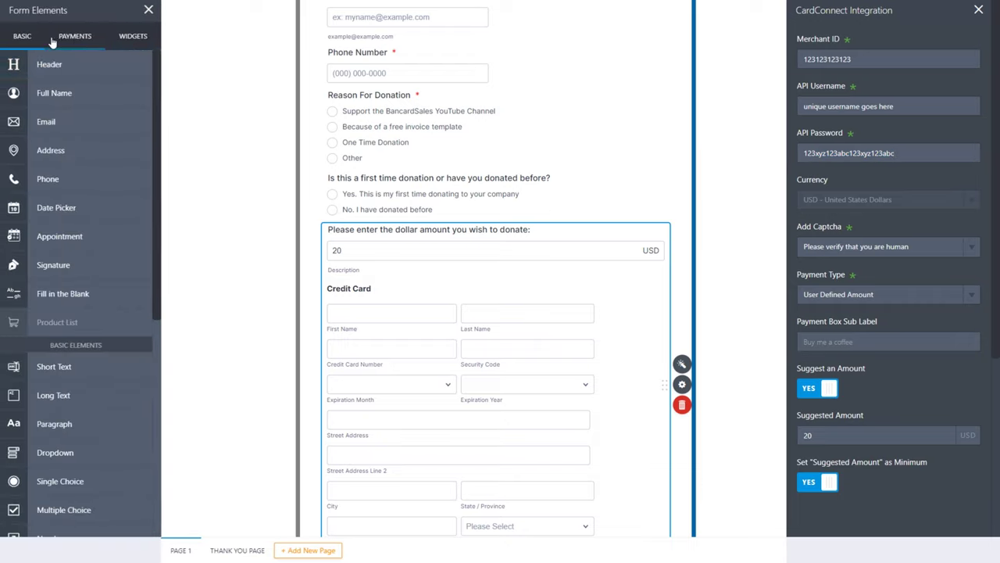
left_click(74, 39)
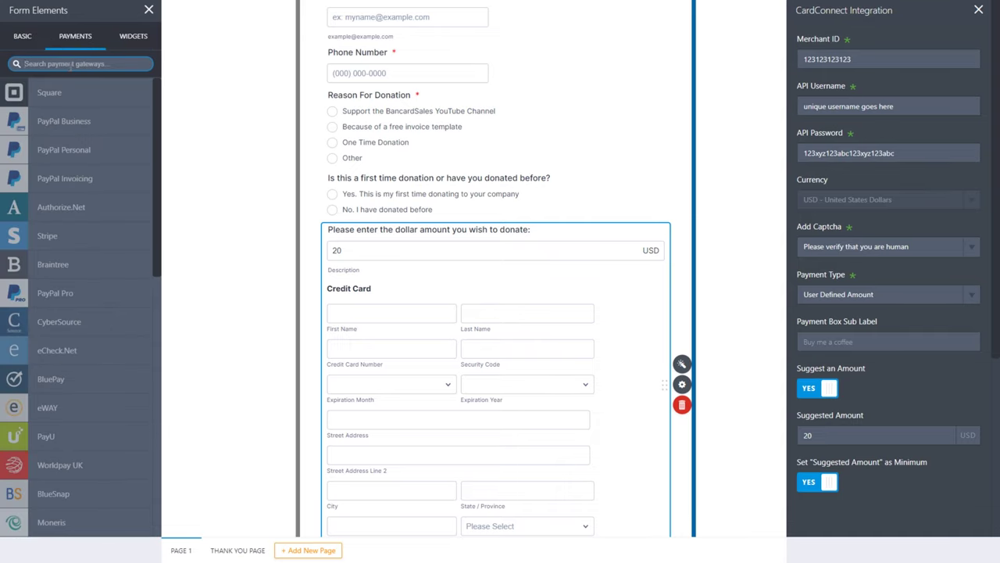
type("card")
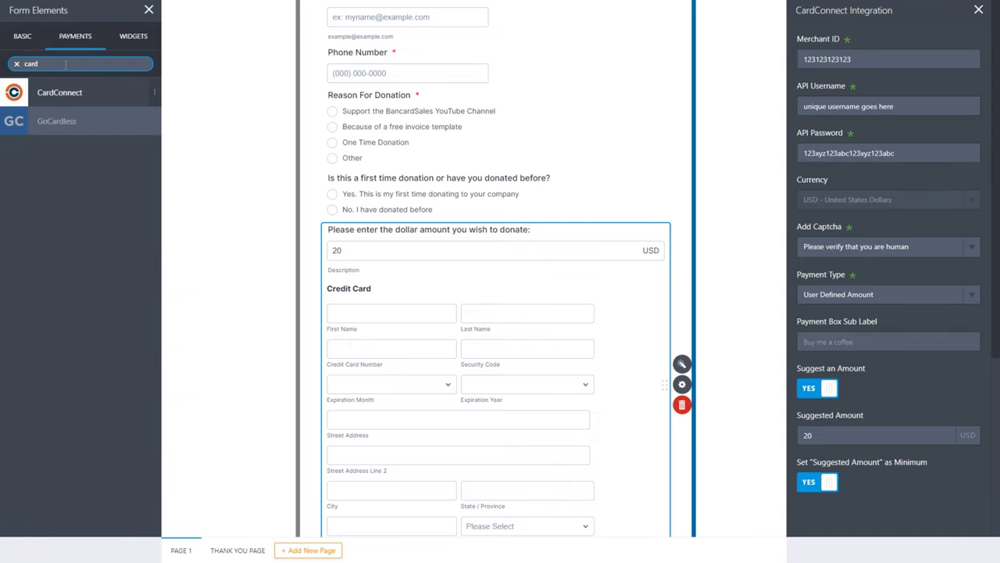
left_click(67, 97)
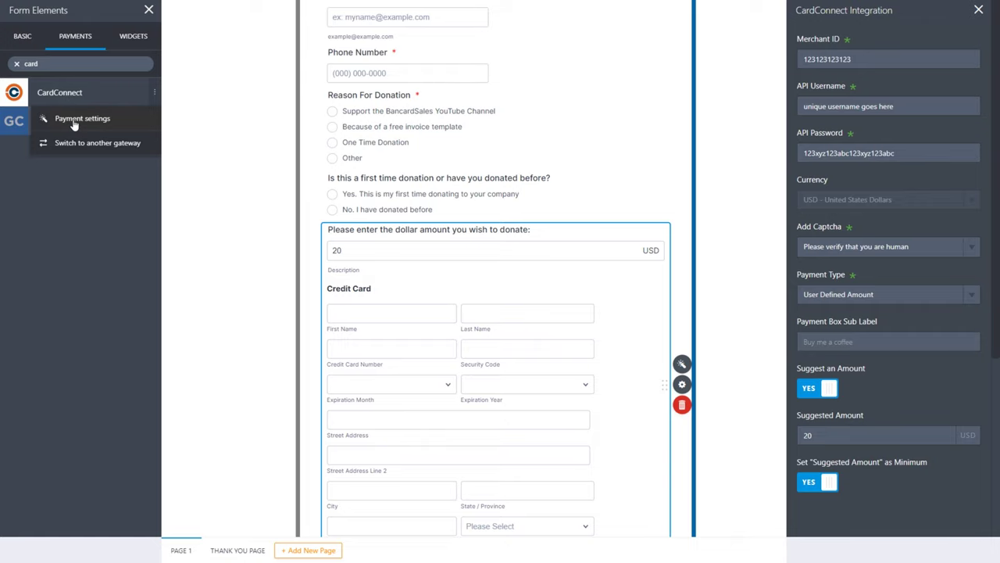
left_click(74, 120)
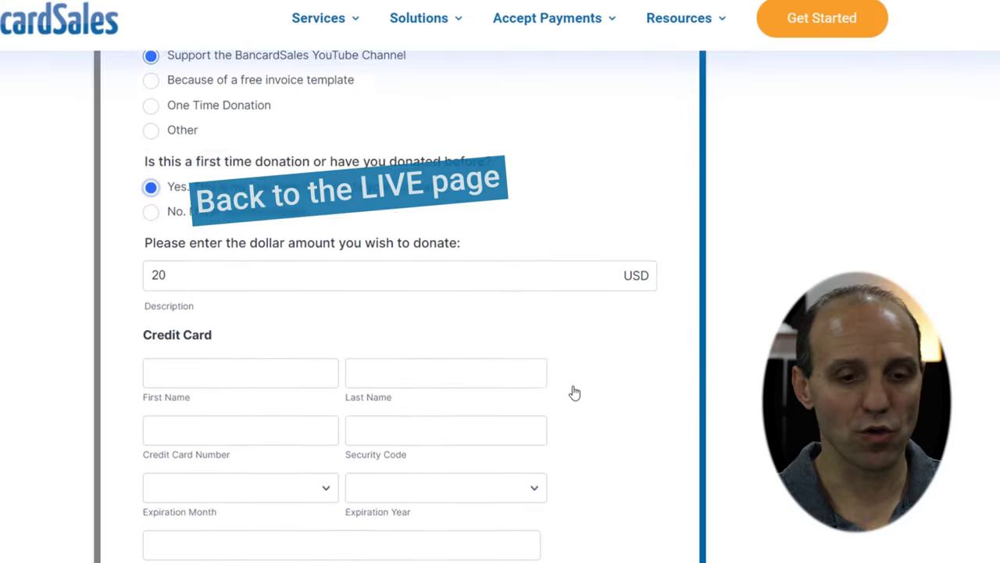
Step: Tick 'I agree to terms & conditions' and start the reCAPTCHA 'I'm not a robot' check
scroll(571, 393, "down", 8)
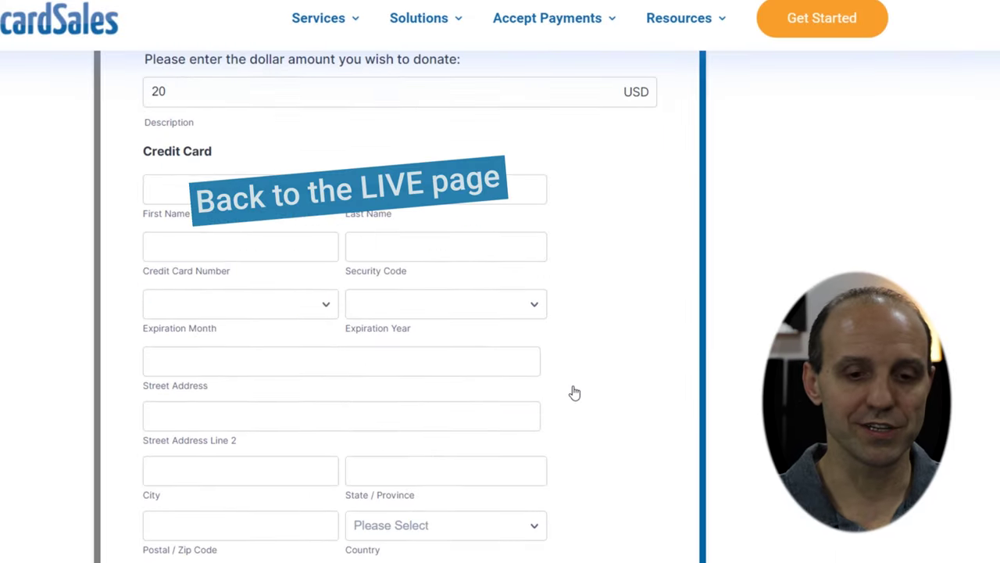
left_click(151, 396)
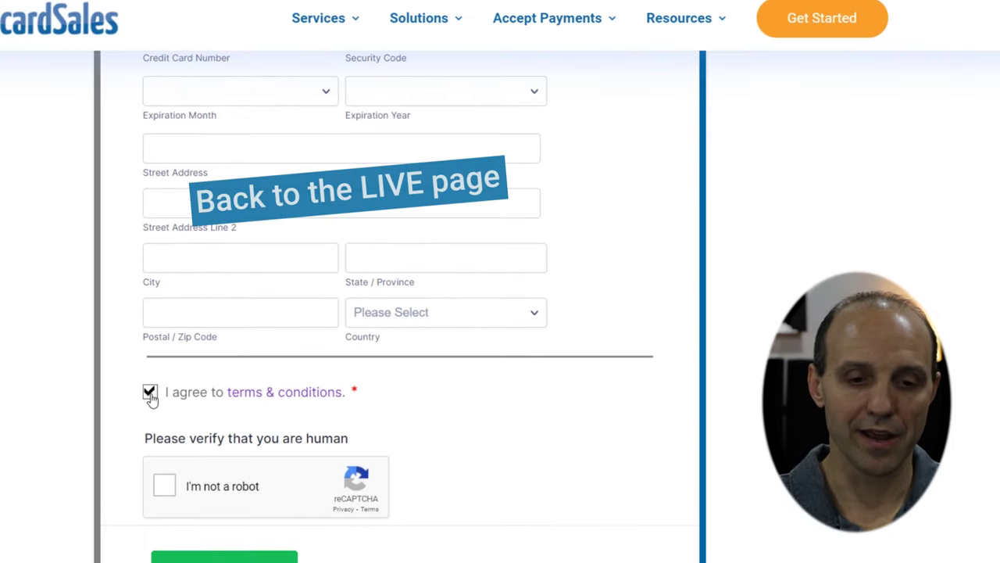
scroll(155, 403, "down", 1)
scroll(154, 403, "down", 1)
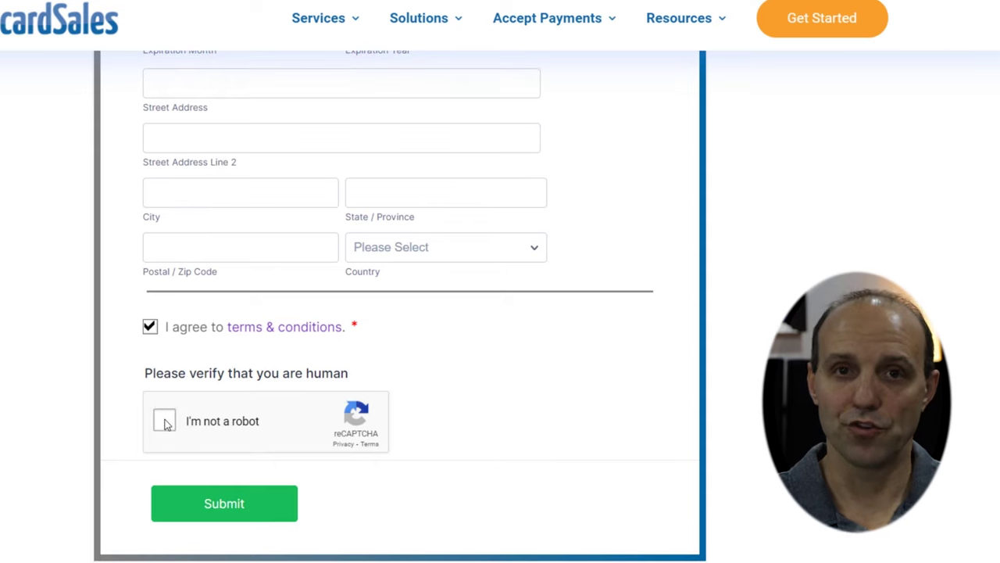
left_click(164, 422)
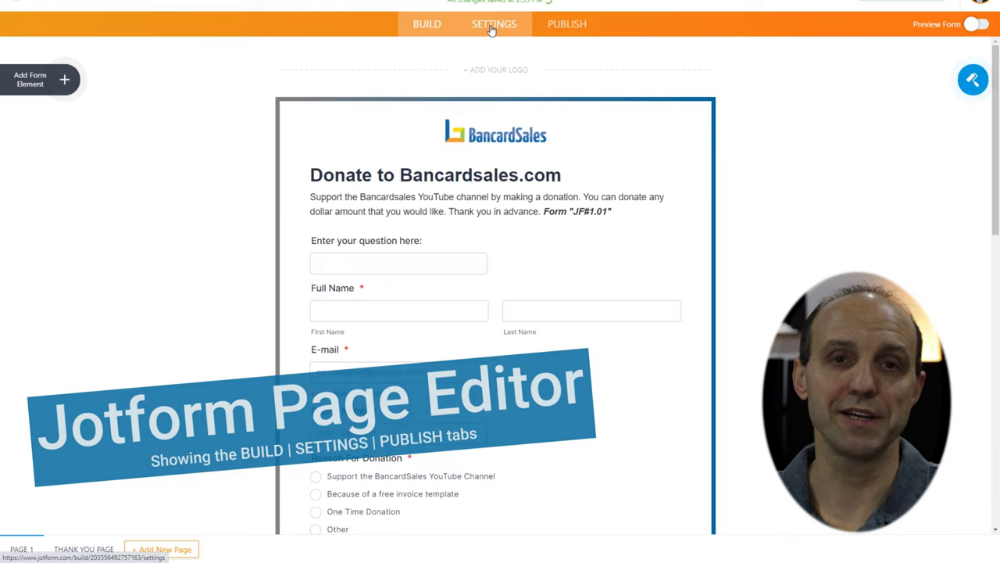
Step: In Thank You Page settings, add a blank line under 'Thank You!' and keep 'Show a Thank You page'
left_click(504, 19)
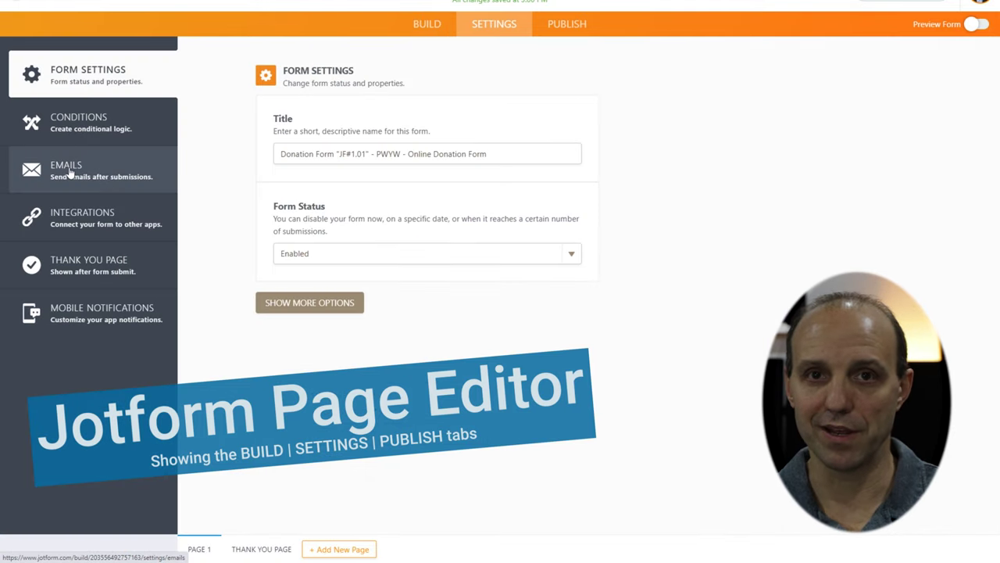
left_click(78, 266)
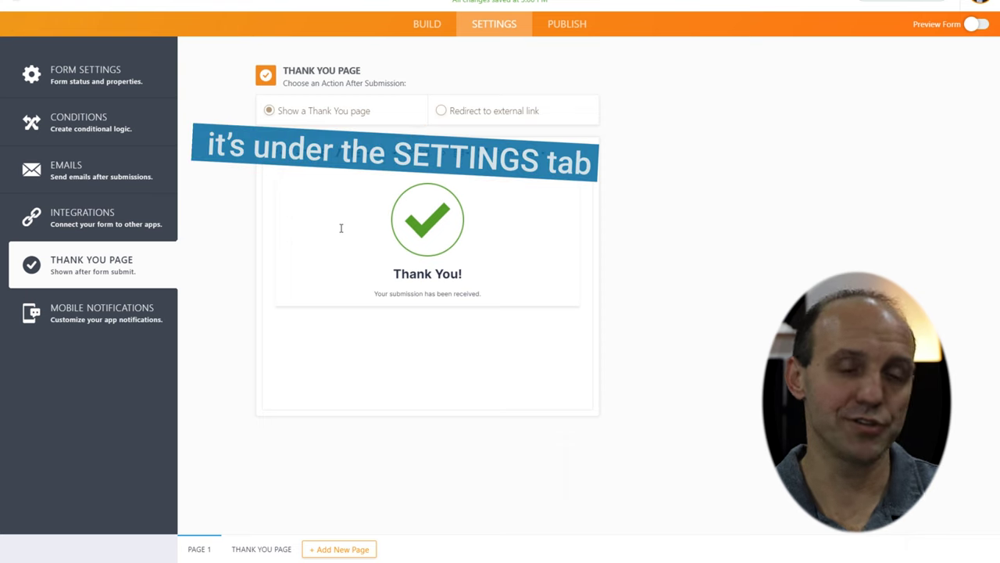
left_click(473, 273)
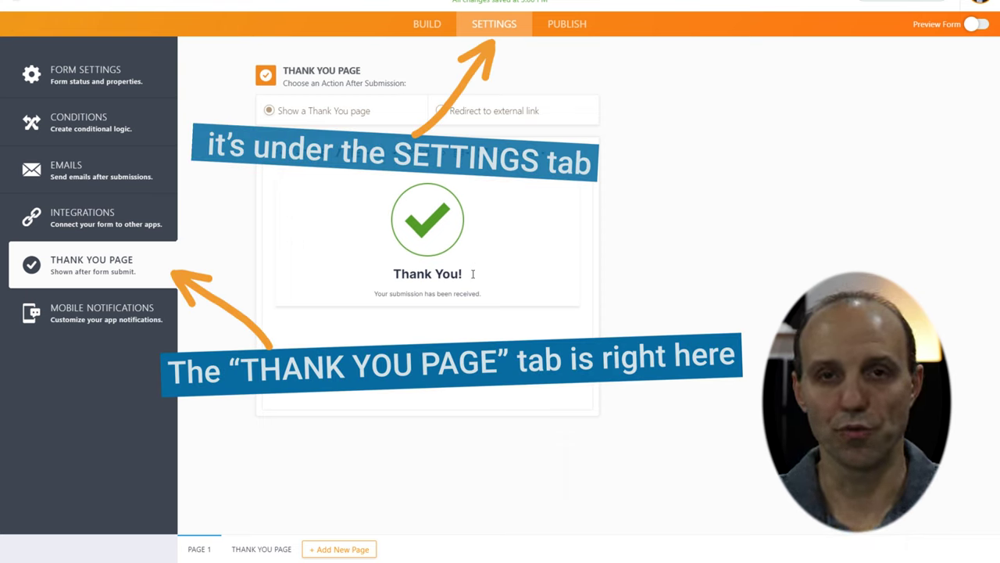
key("Return")
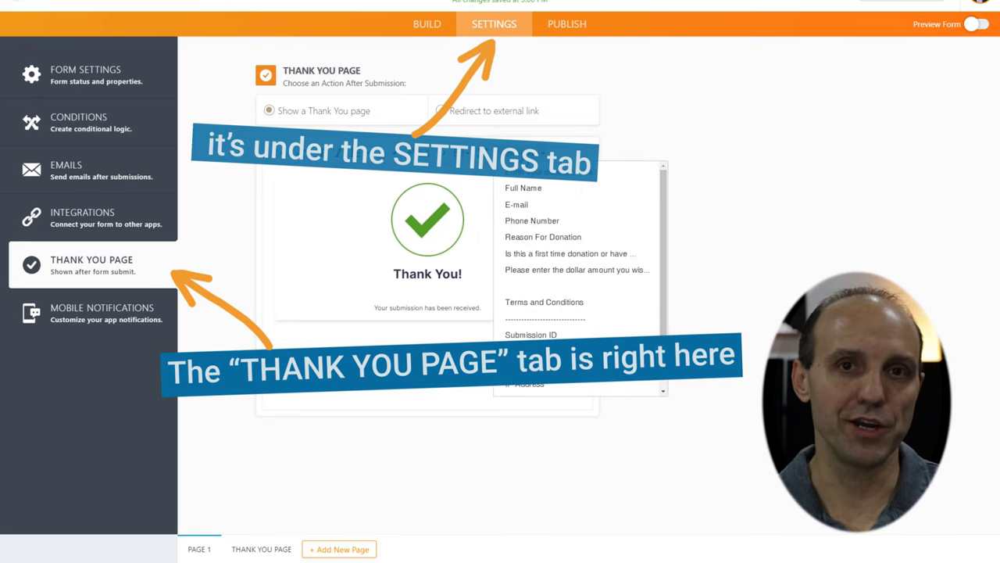
key("Escape")
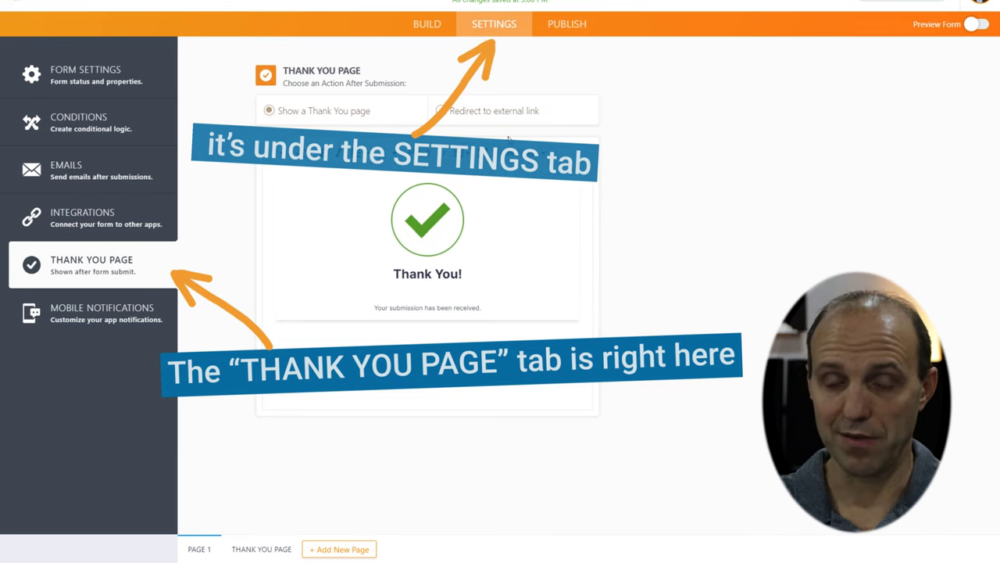
left_click(458, 111)
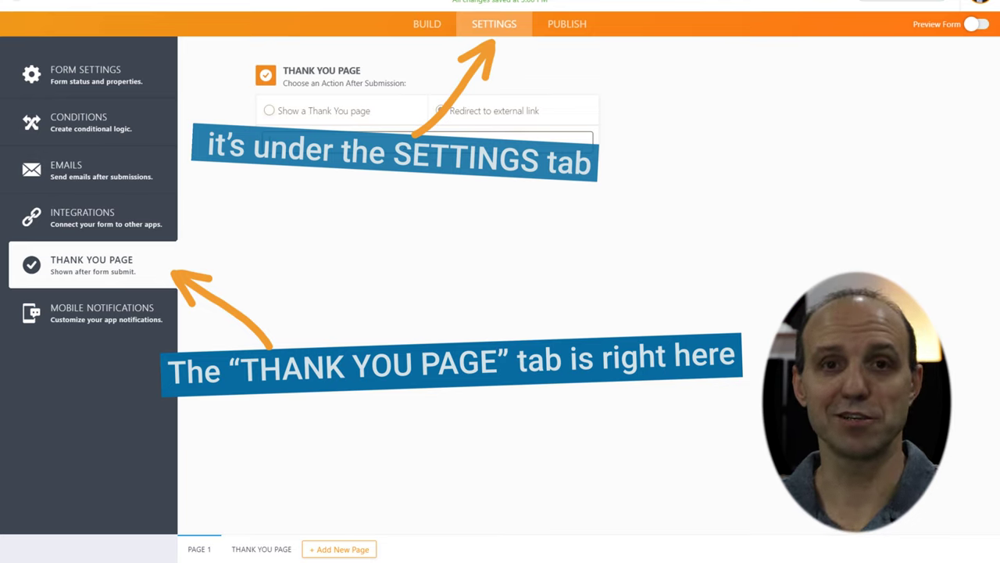
left_click(316, 113)
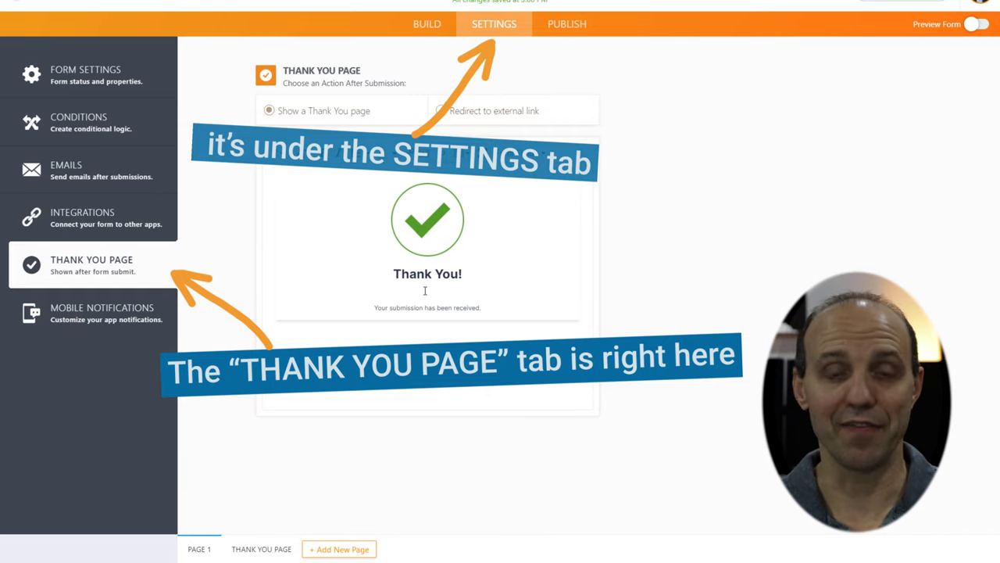
left_click(454, 116)
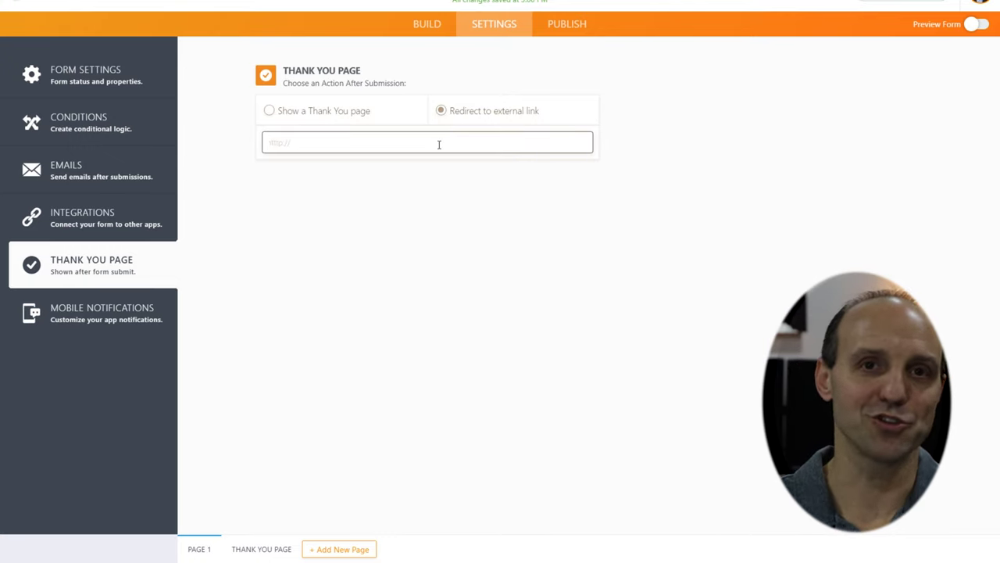
type("ht")
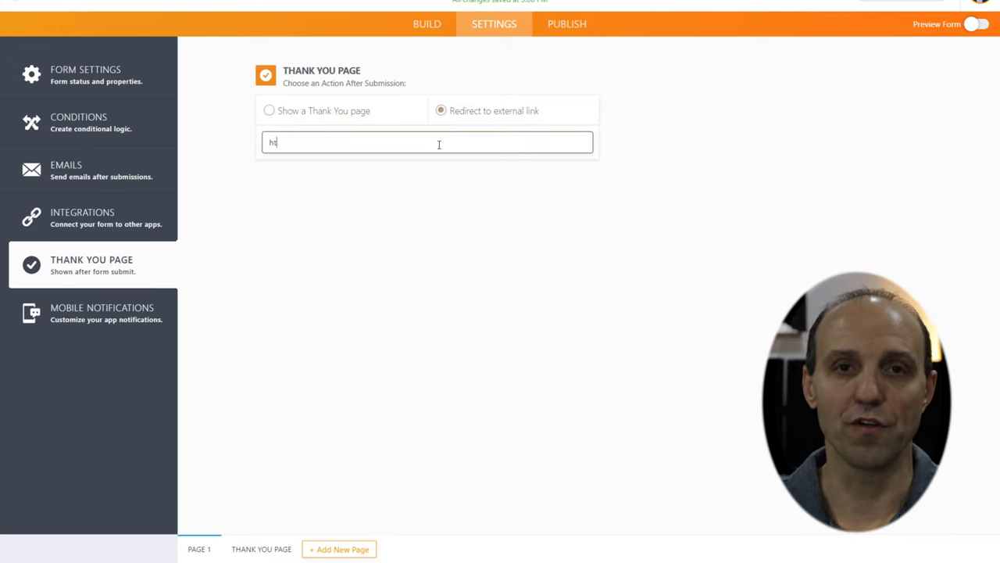
type("tps://www.ba")
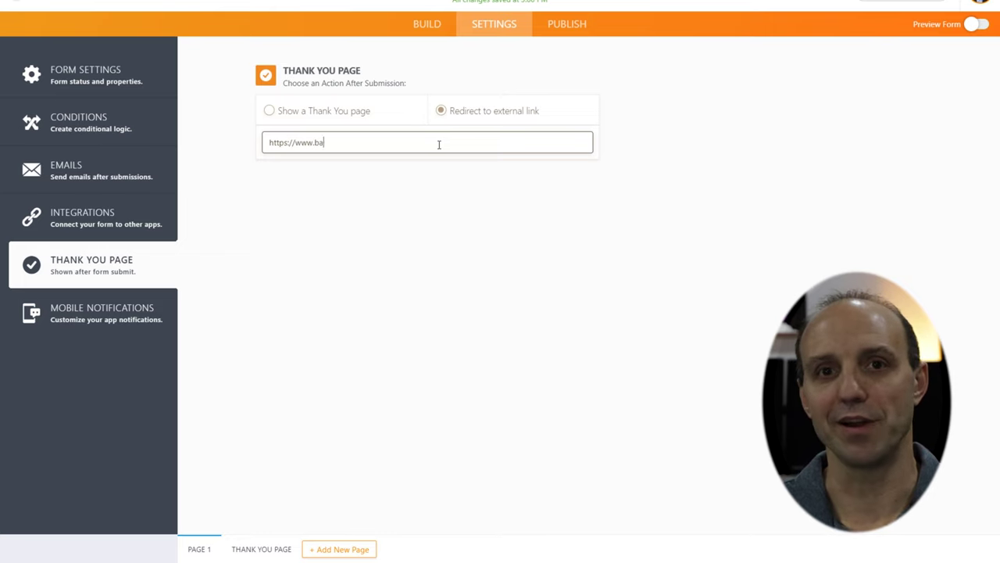
type("ncardsales.com")
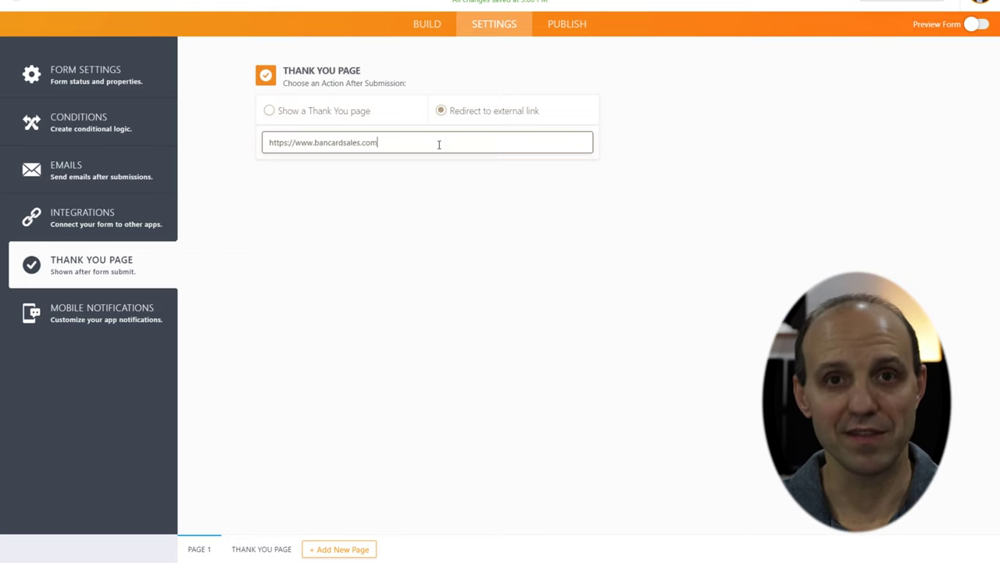
type("/custom-tha")
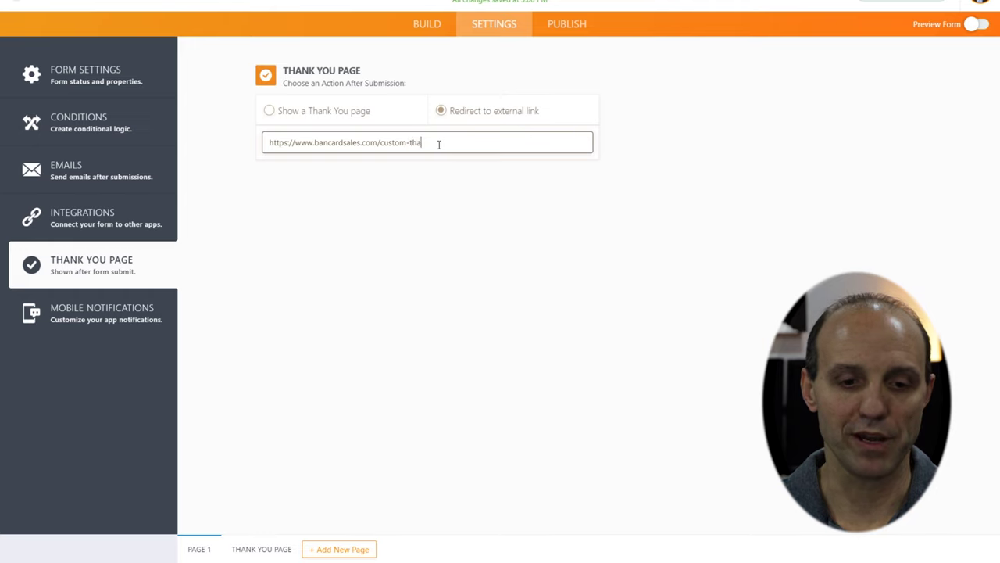
type("nk-you-page")
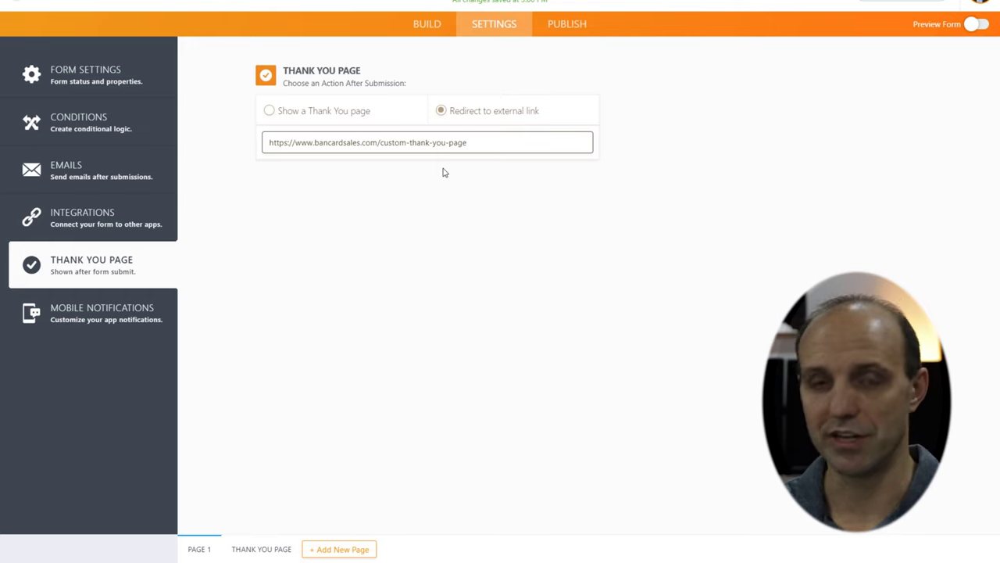
left_click(318, 110)
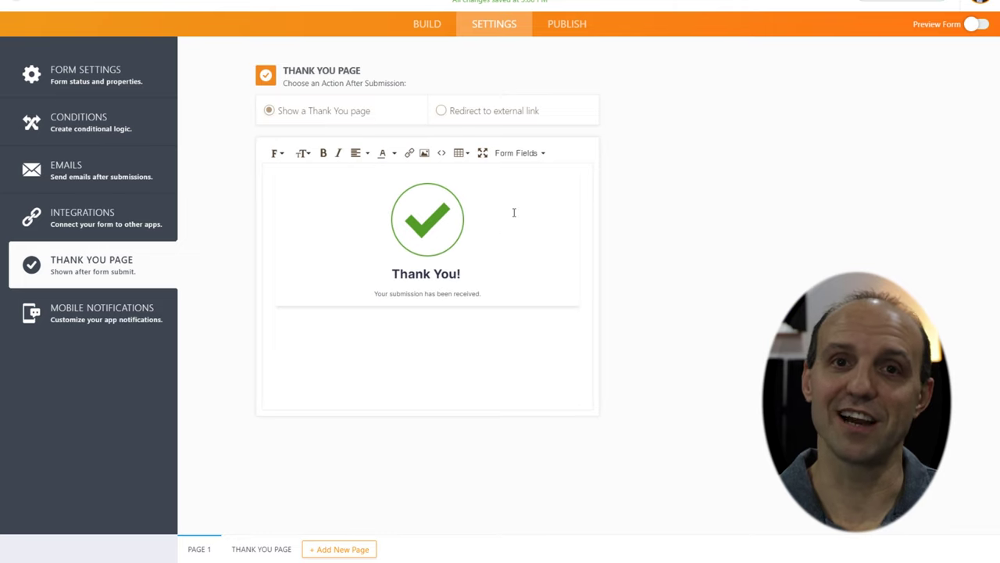
left_click(561, 28)
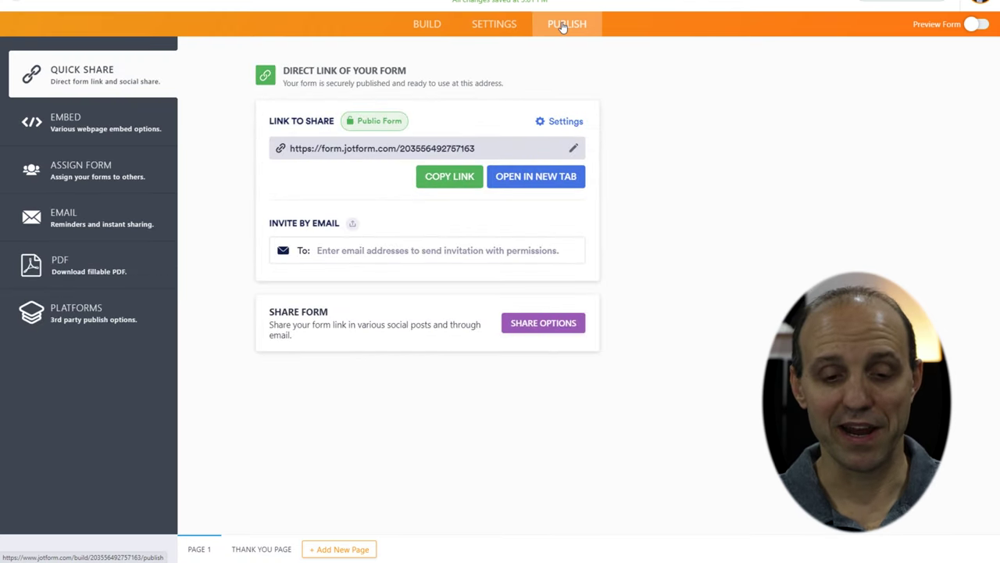
Step: Copy the form's direct link and review the published form in a new tab
left_click(444, 177)
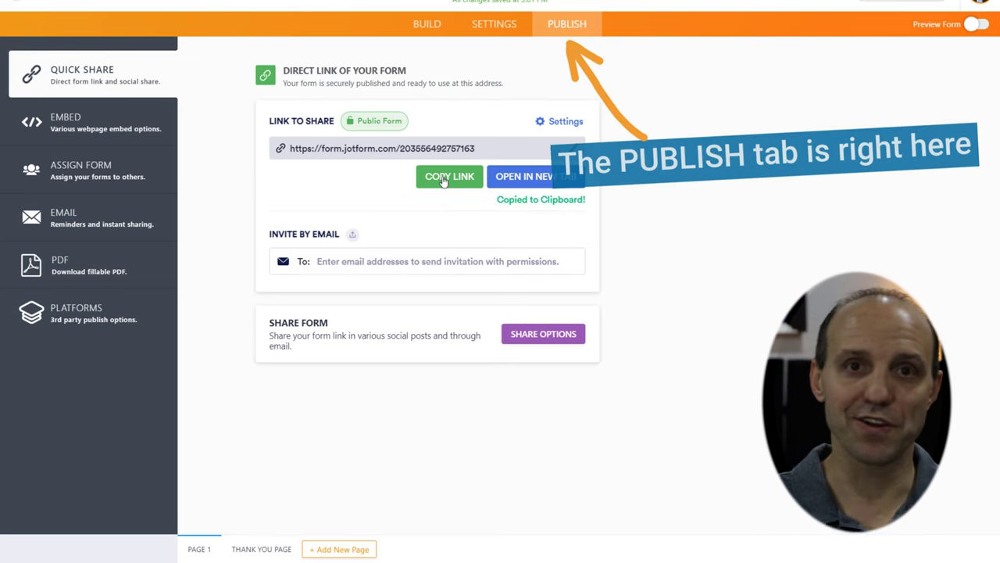
left_click(522, 180)
scroll(693, 283, "down", 6)
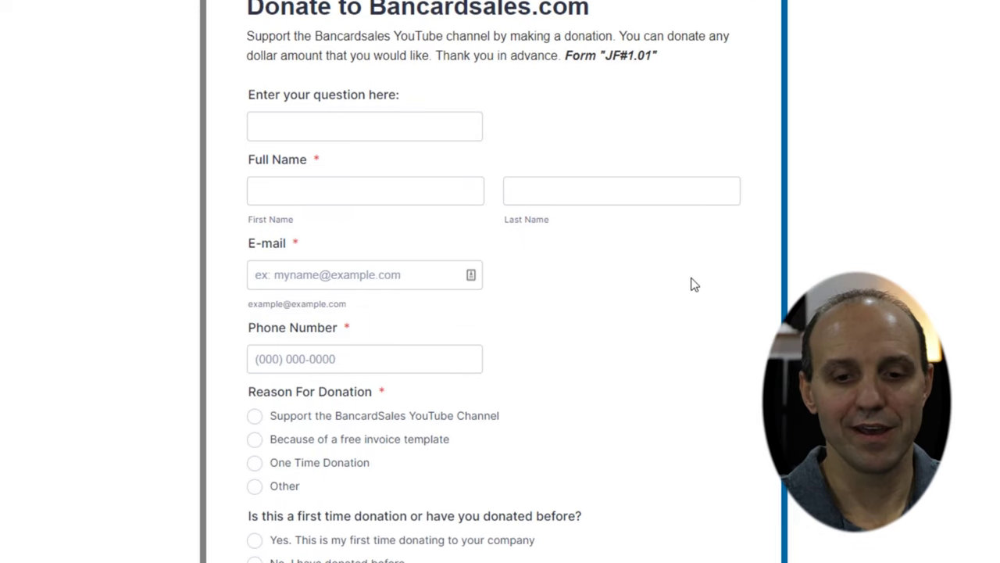
scroll(692, 283, "down", 2)
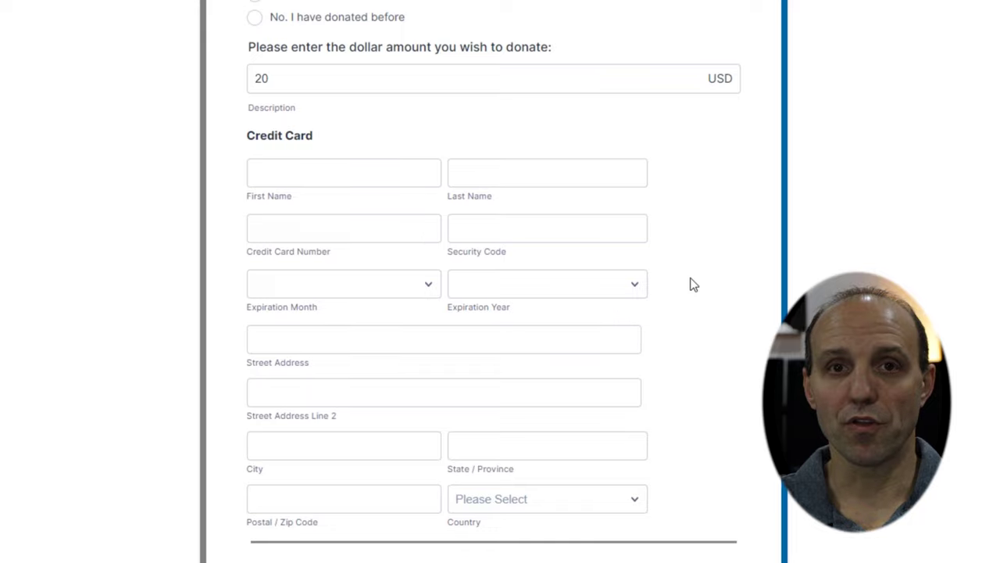
scroll(693, 284, "up", 8)
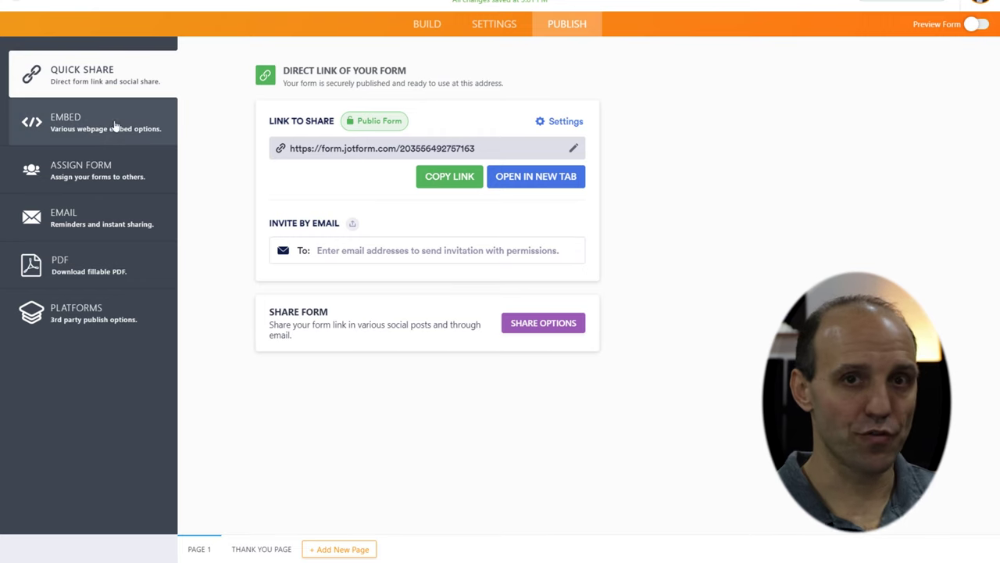
Step: Copy the Jotform embed code and save it in the Divi Code module on the Donation Page
left_click(89, 128)
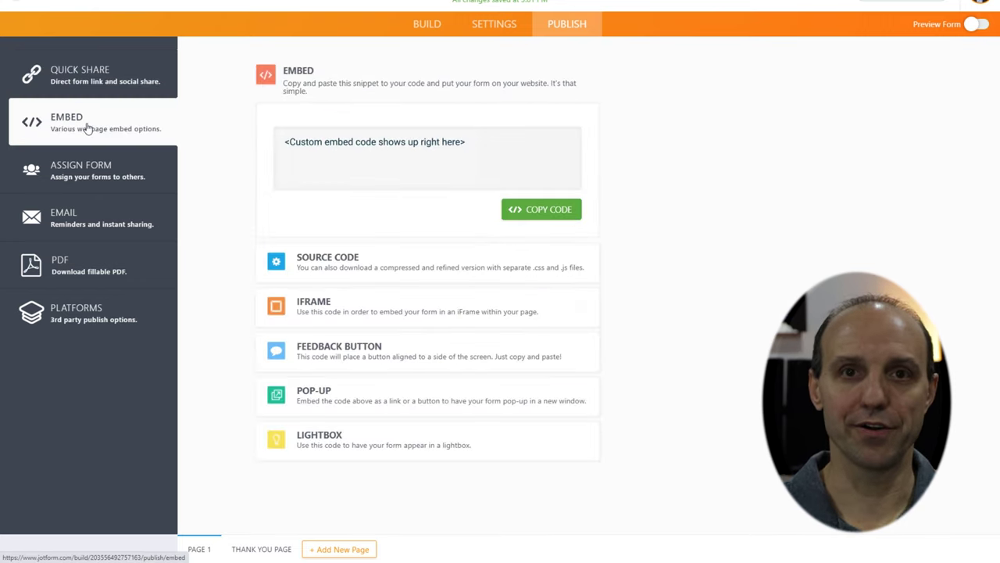
left_click(562, 217)
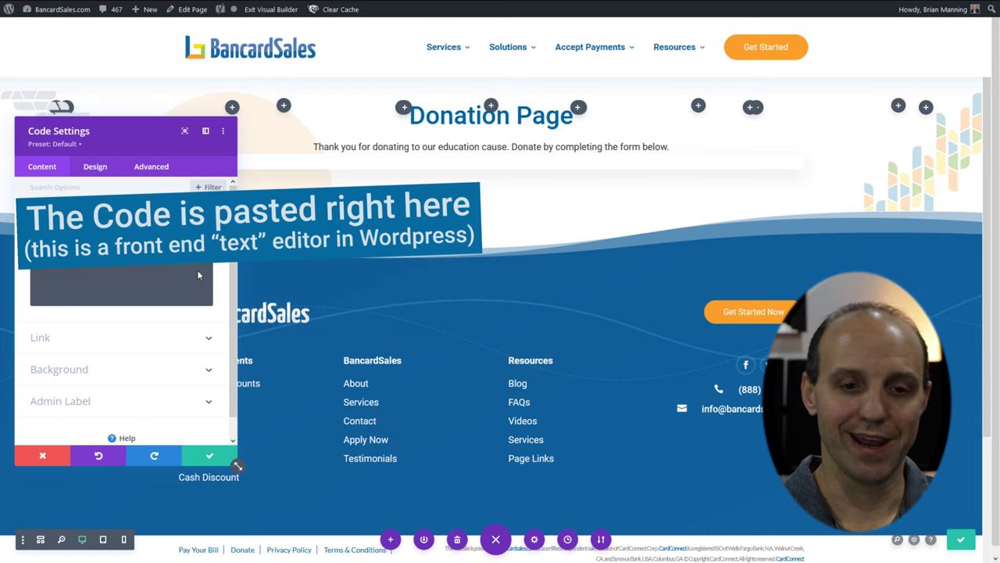
left_click_drag(145, 127, 146, 88)
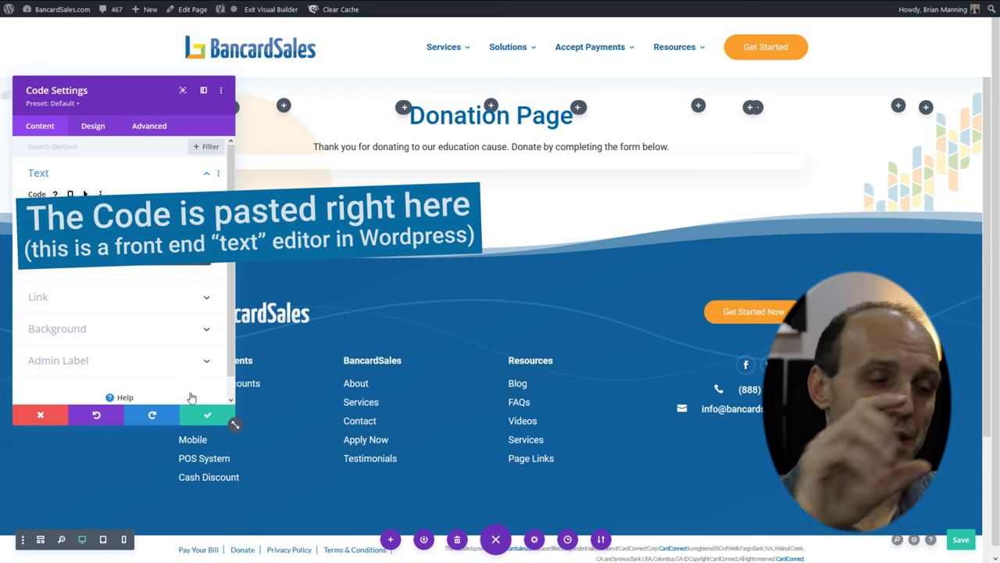
left_click(208, 415)
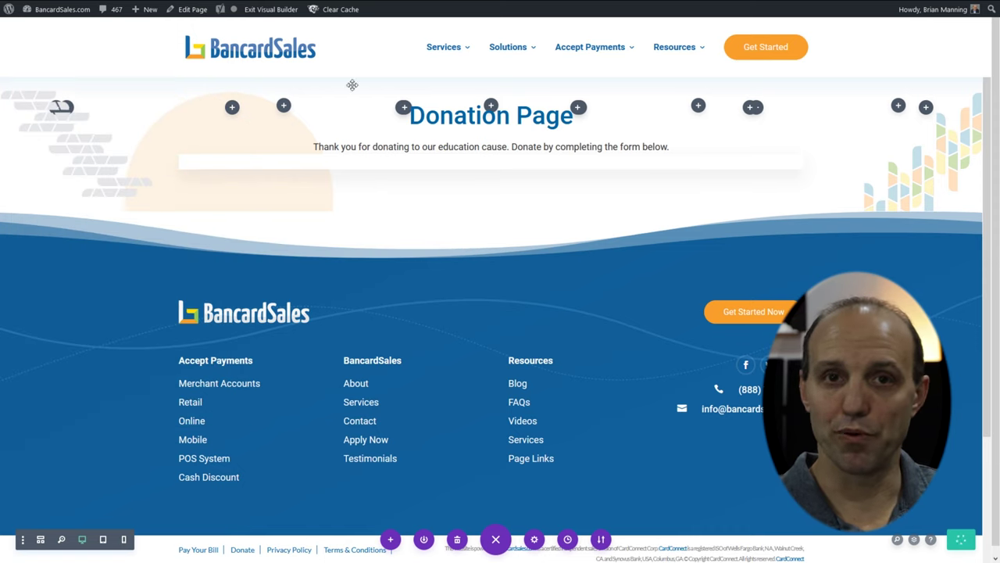
Step: Exit the Visual Builder and review the embedded form from donor fields down to Submit
left_click(273, 10)
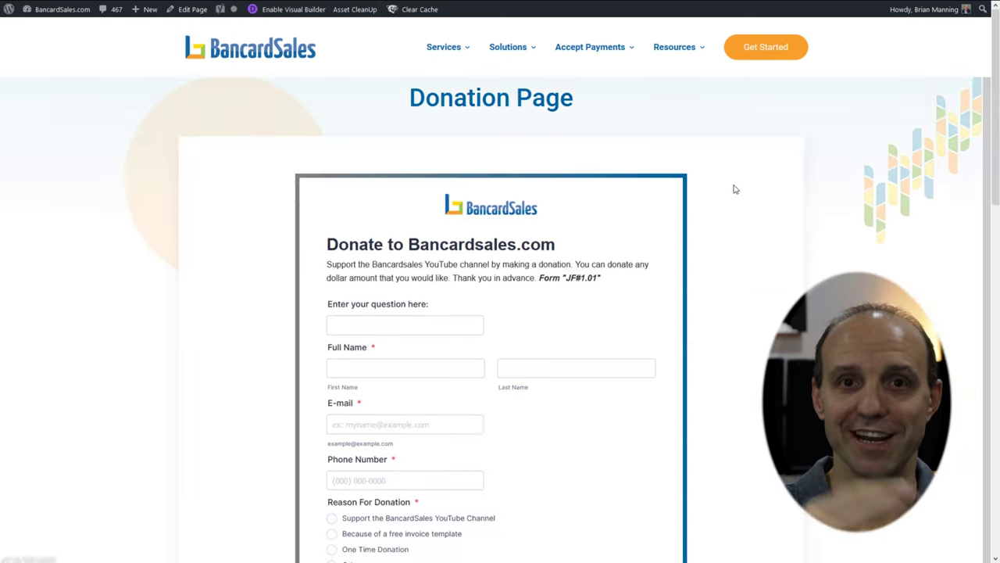
left_click_drag(997, 166, 969, 148)
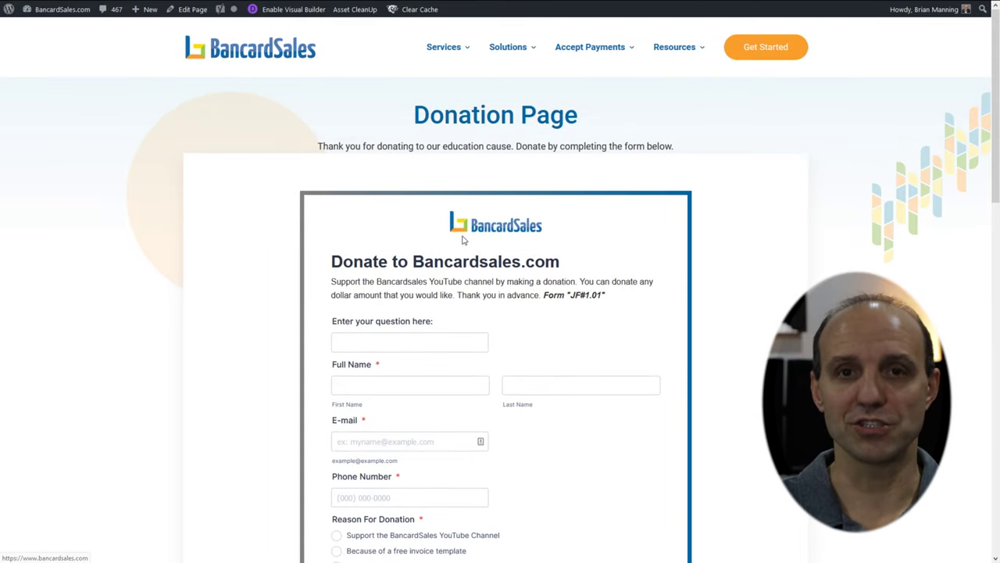
scroll(526, 358, "down", 10)
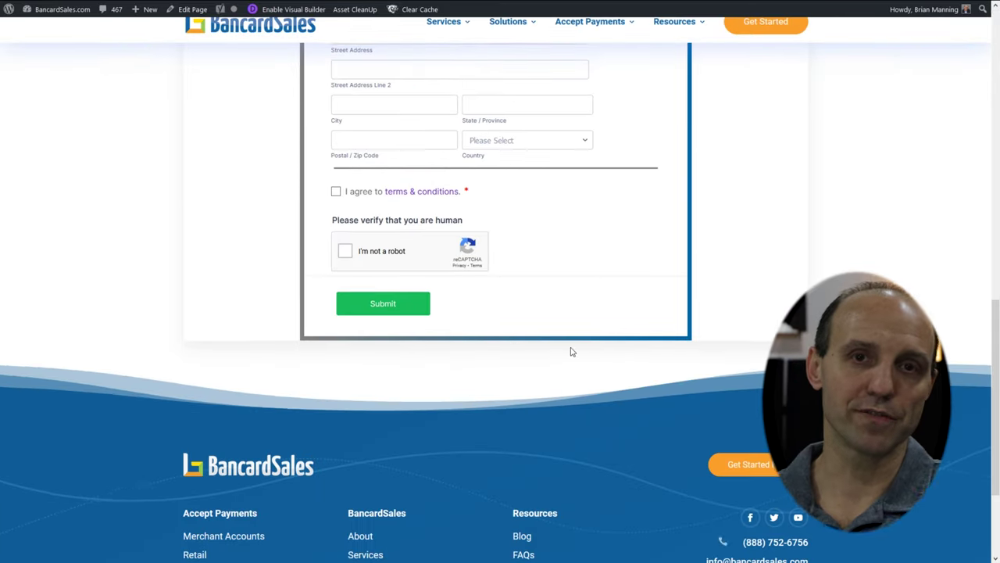
scroll(570, 352, "up", 10)
scroll(570, 351, "up", 1)
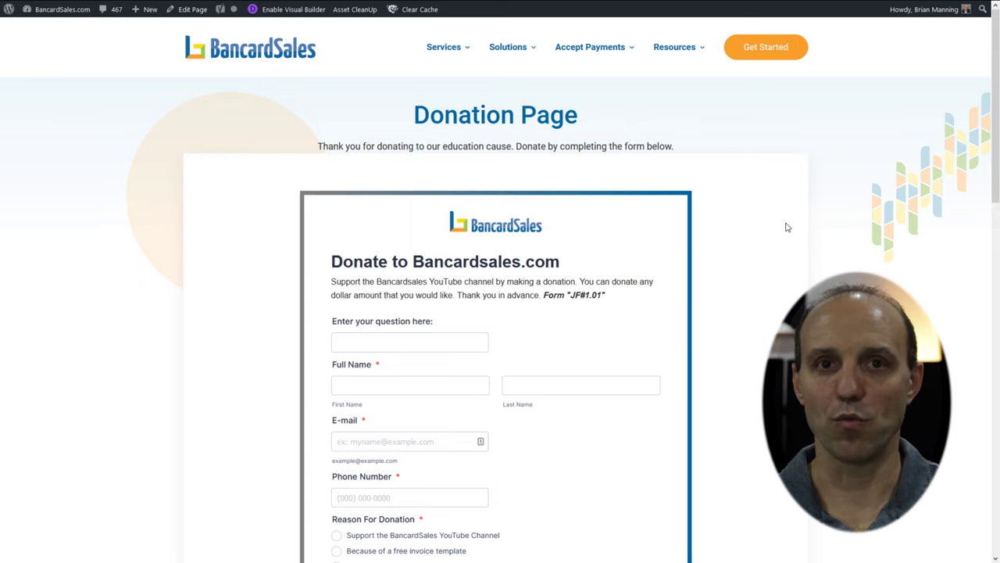
scroll(788, 229, "down", 2)
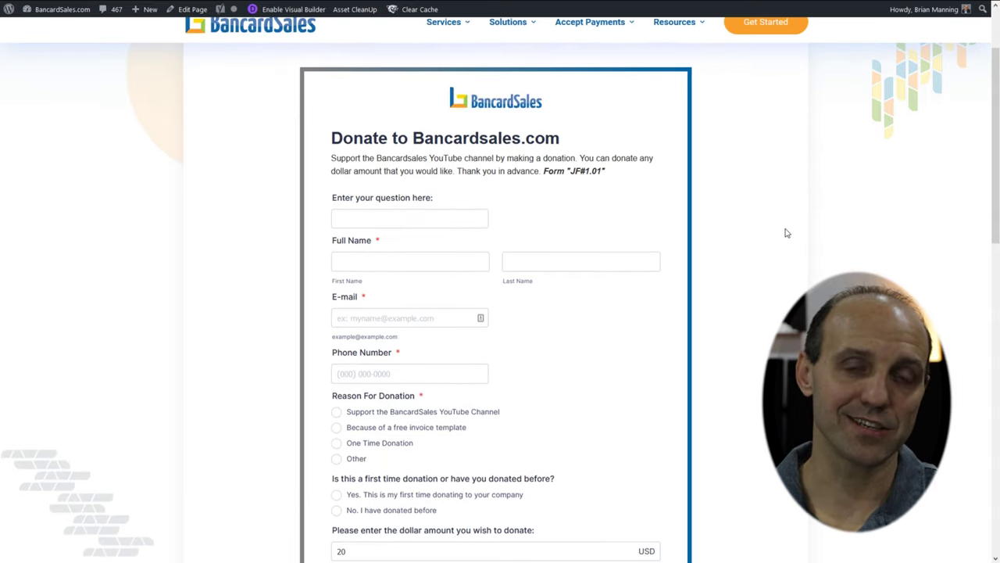
scroll(787, 233, "down", 3)
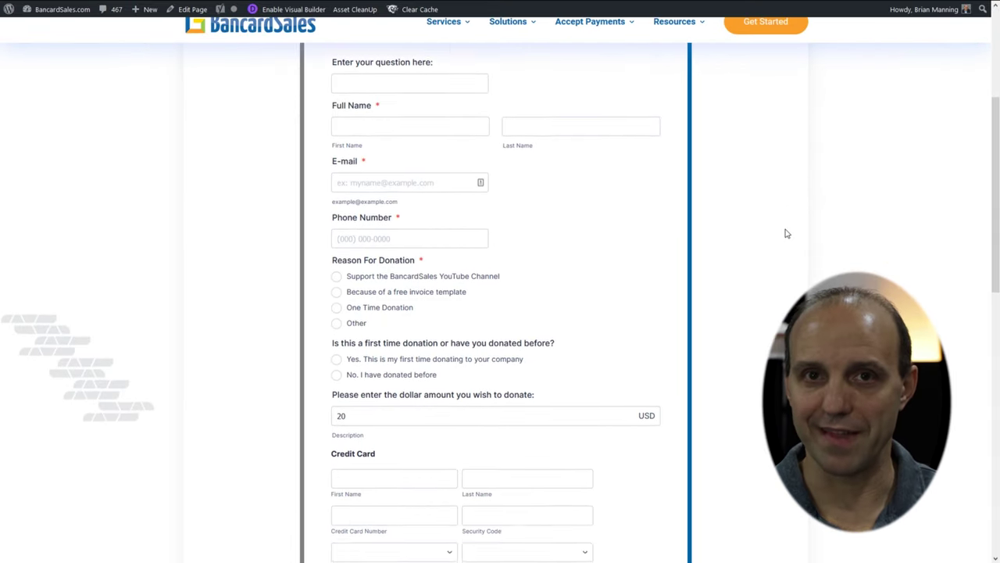
scroll(787, 233, "down", 3)
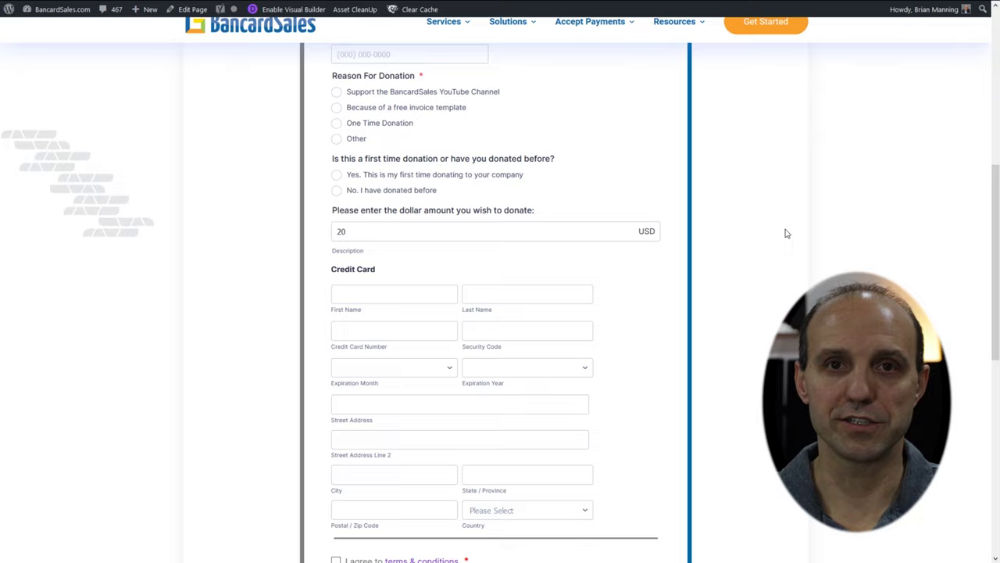
scroll(787, 233, "down", 3)
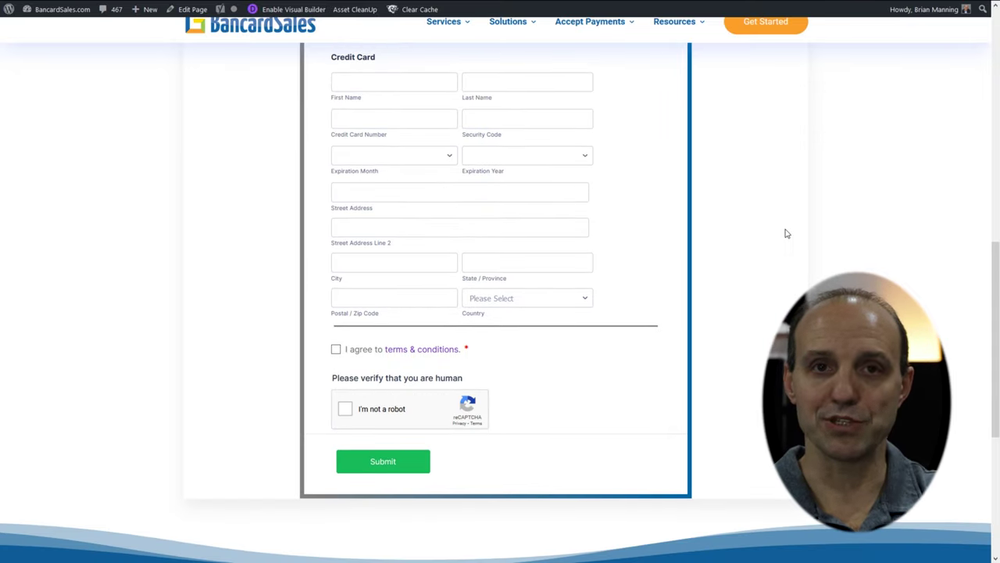
scroll(787, 233, "up", 9)
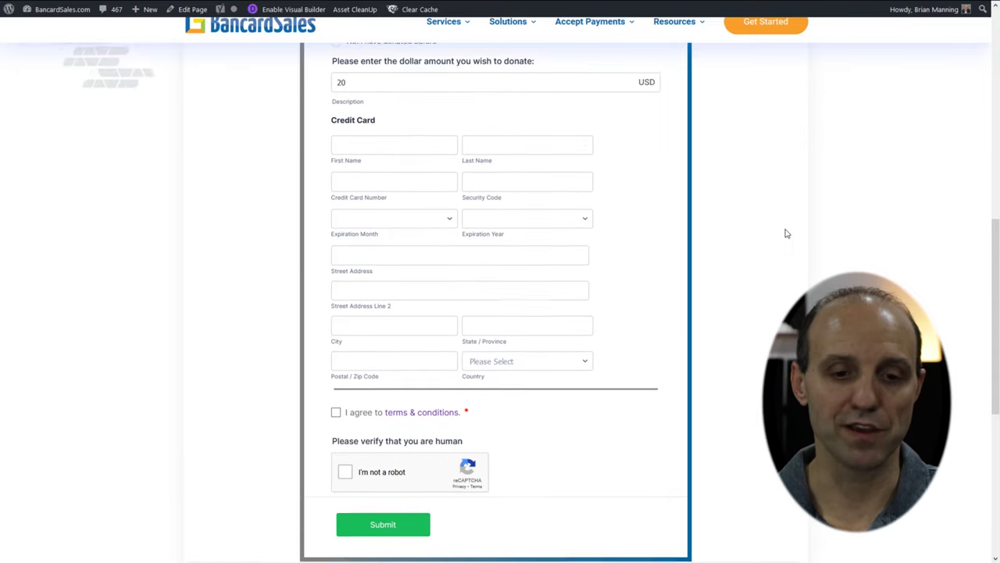
scroll(787, 233, "up", 2)
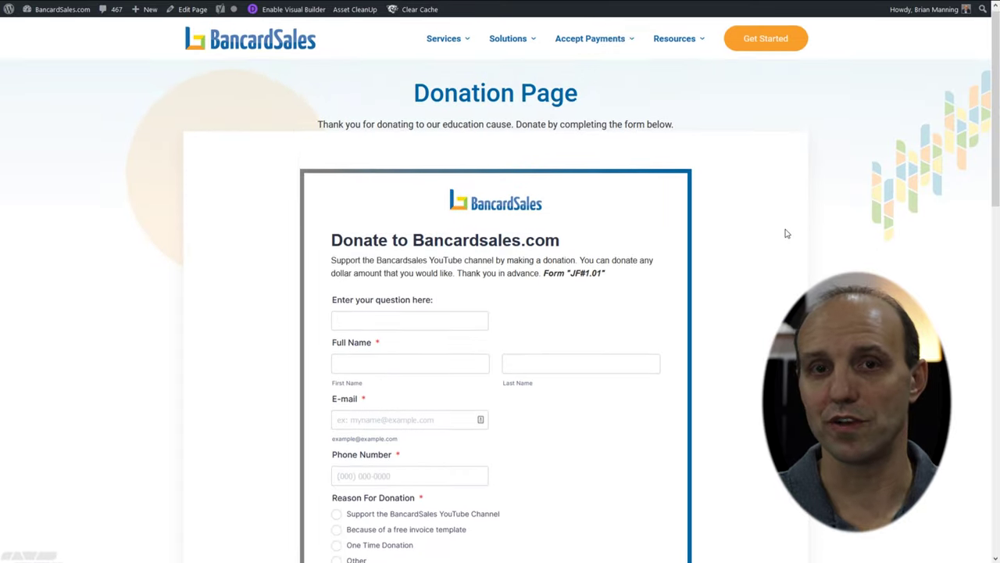